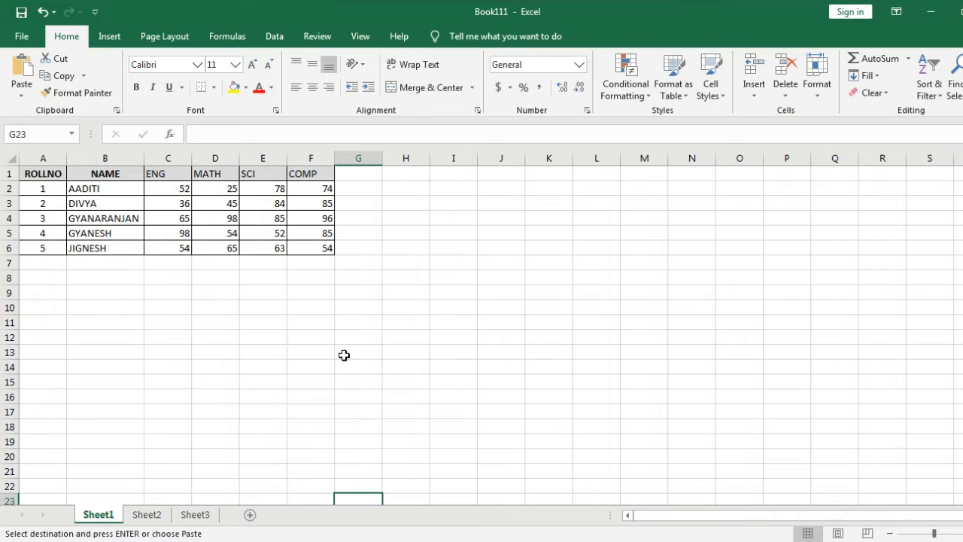
Examine the students' marks table on Sheet1 and compare it with the finished column chart on Sheet2.
left_click(110, 36)
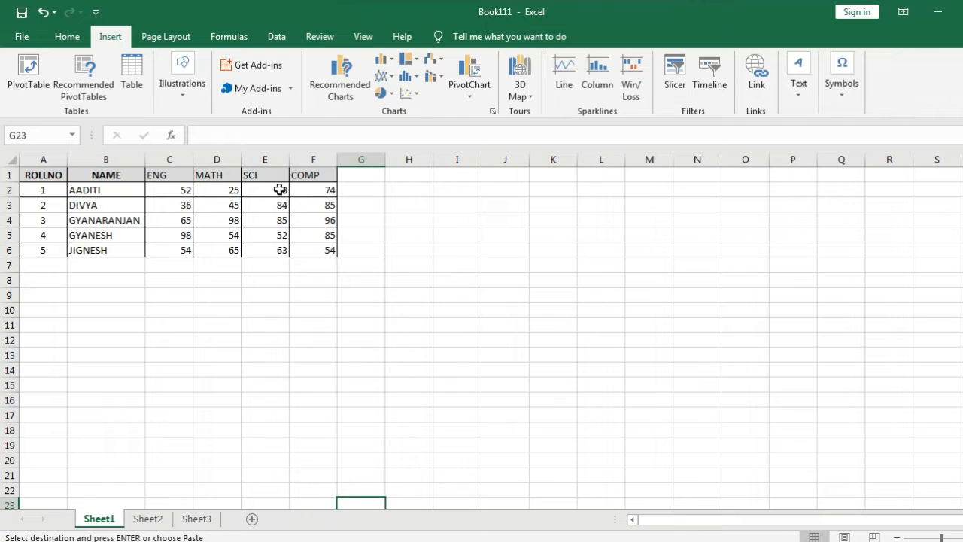
left_click_drag(148, 188, 323, 250)
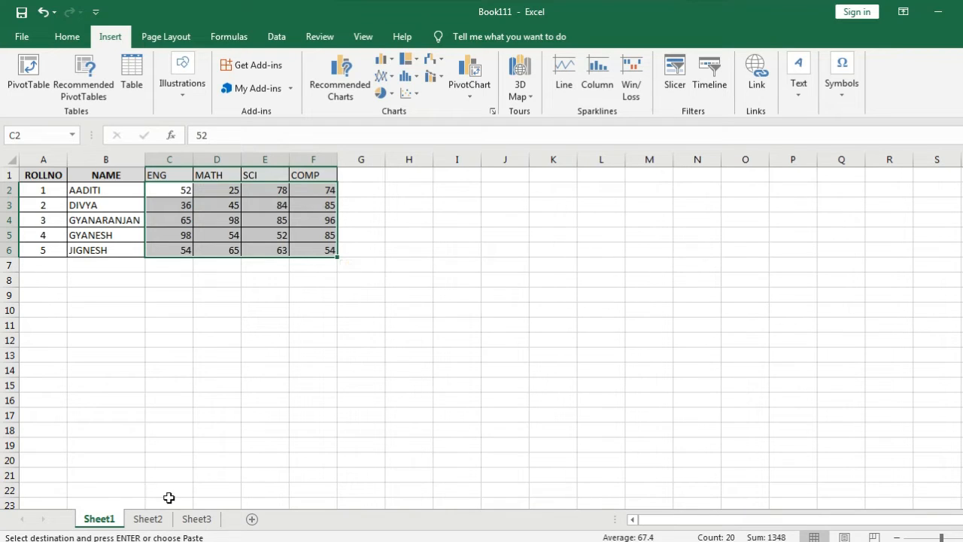
left_click(145, 518)
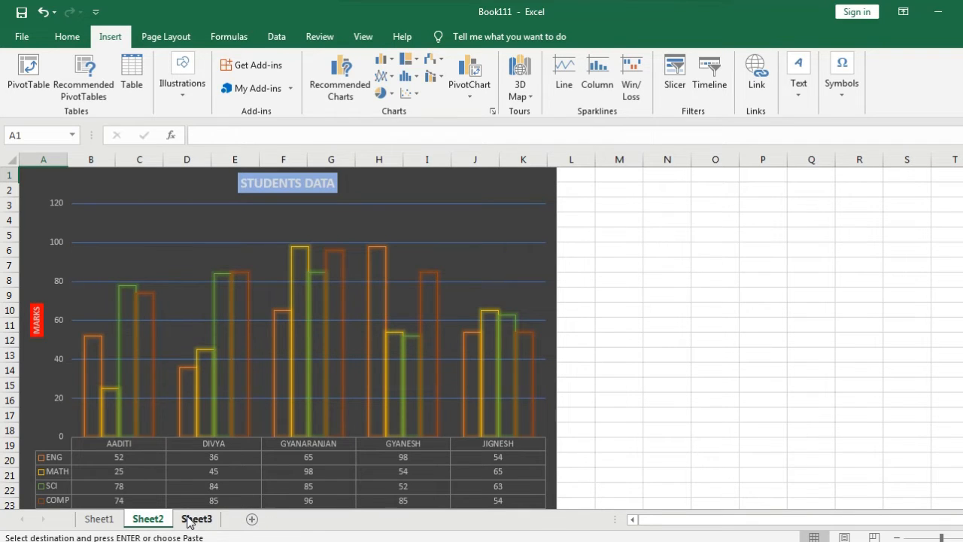
left_click(106, 522)
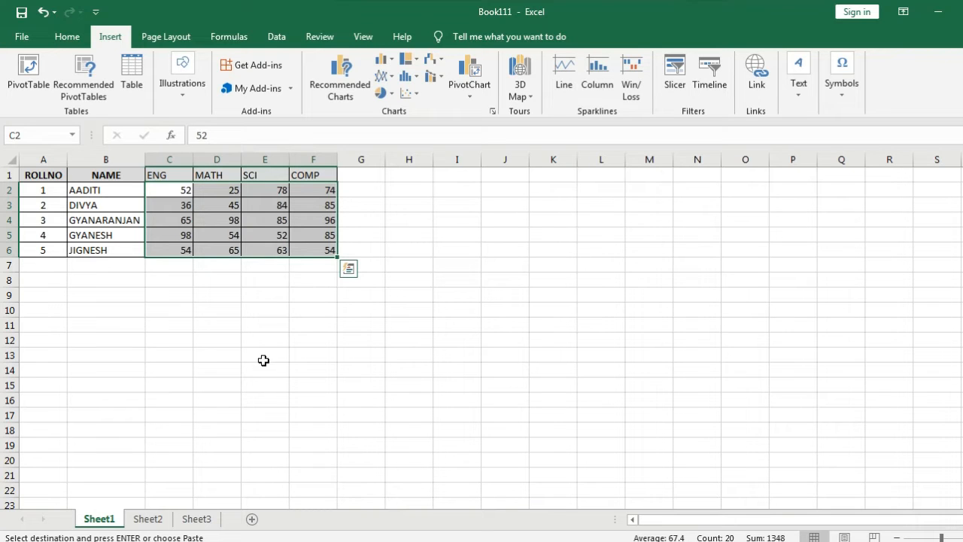
left_click(150, 518)
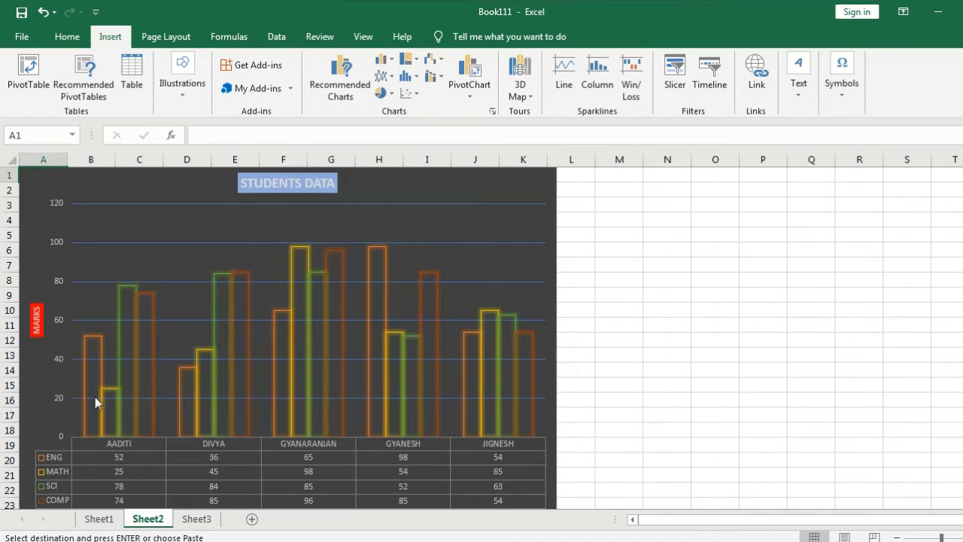
mouse_move(96, 401)
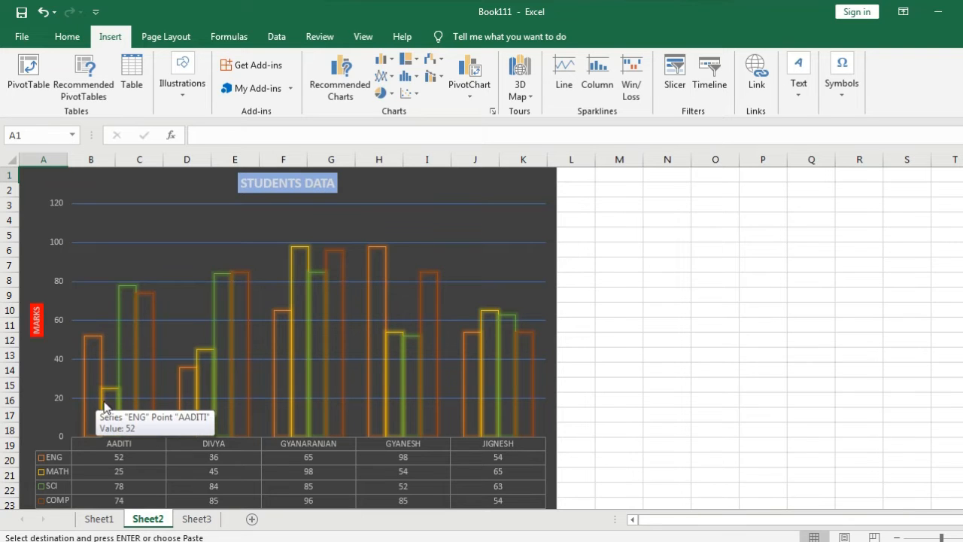
left_click(98, 519)
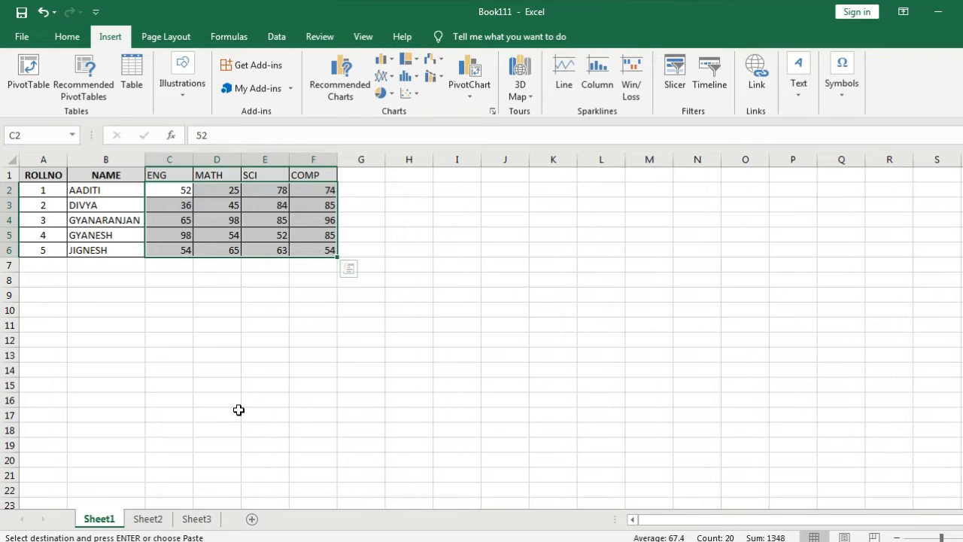
left_click(147, 518)
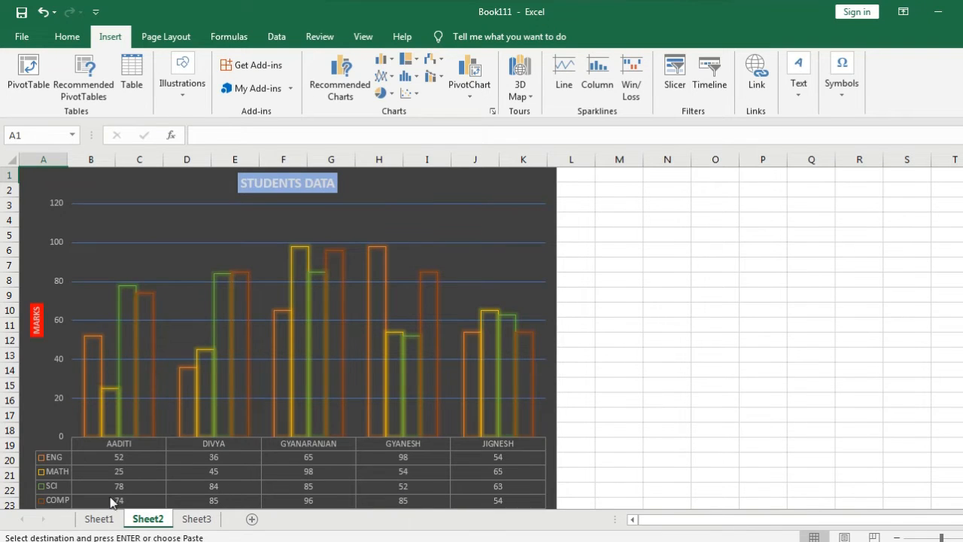
left_click(99, 517)
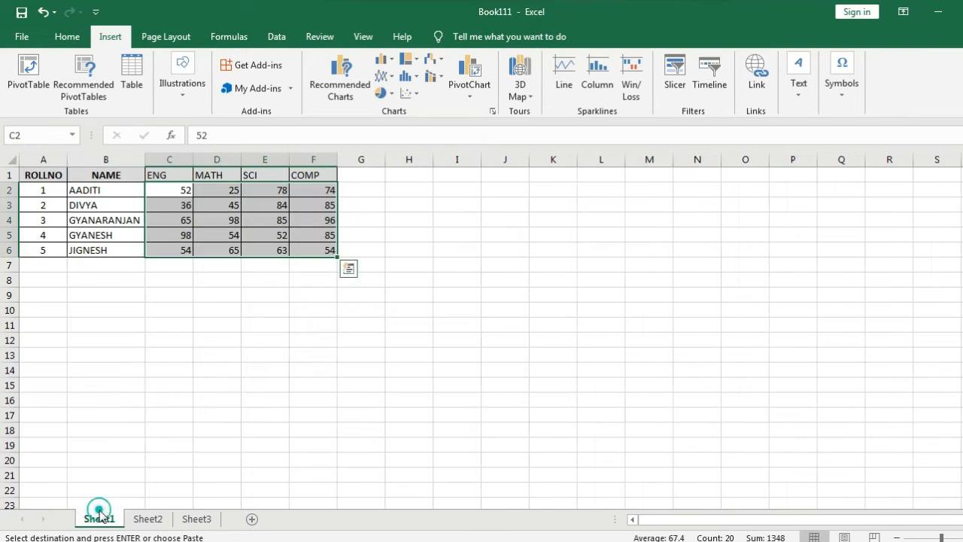
Center the text in the marks table's header row, A1:F1.
left_click(39, 179)
left_click_drag(100, 190, 311, 253)
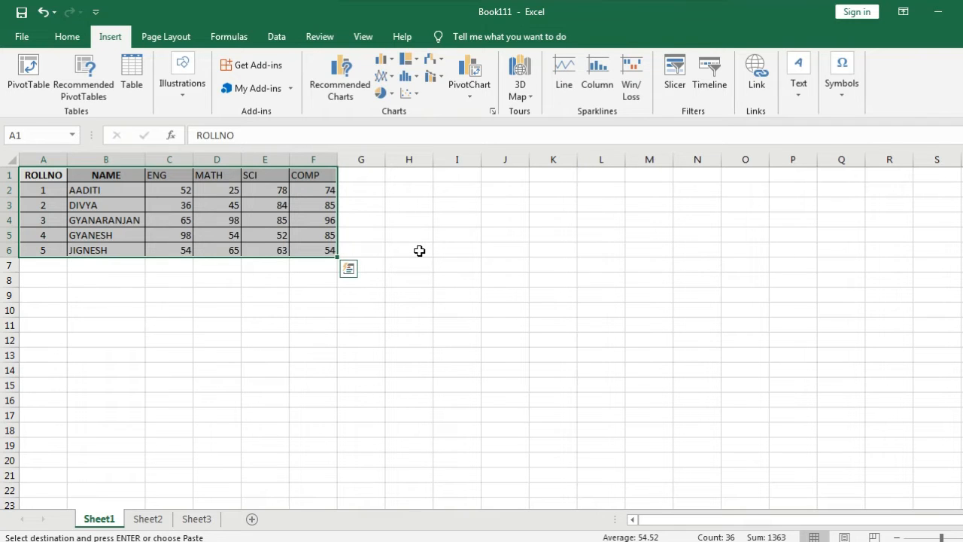
left_click(35, 184)
left_click(45, 174)
key("Return")
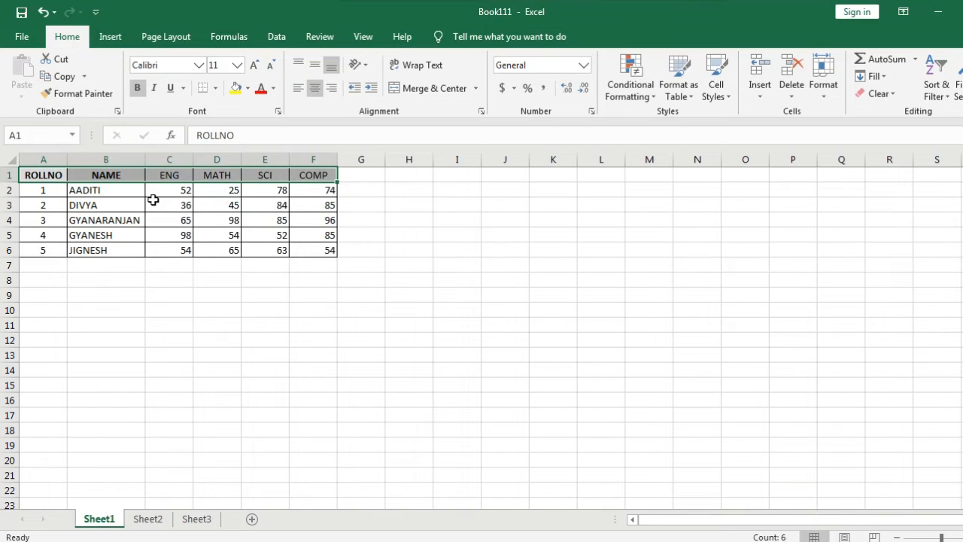
Review the name and marks ranges on Sheet1 against the sample chart on Sheet2 and check individual student rows.
left_click_drag(105, 201, 112, 250)
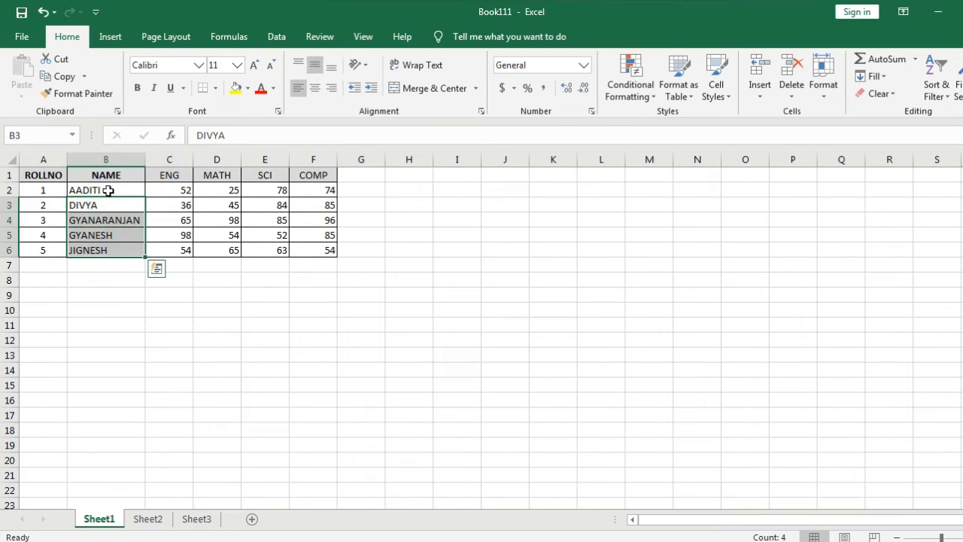
left_click_drag(180, 190, 316, 241)
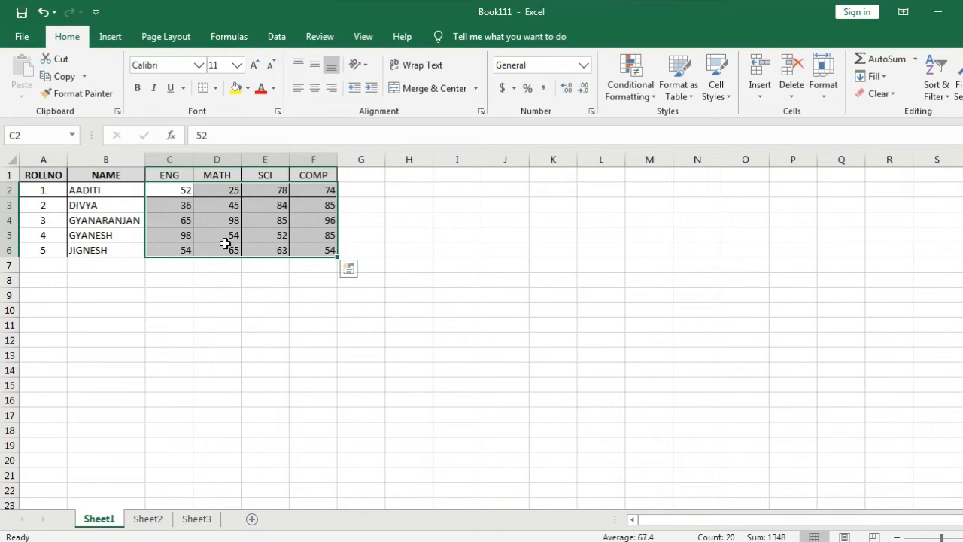
left_click(145, 521)
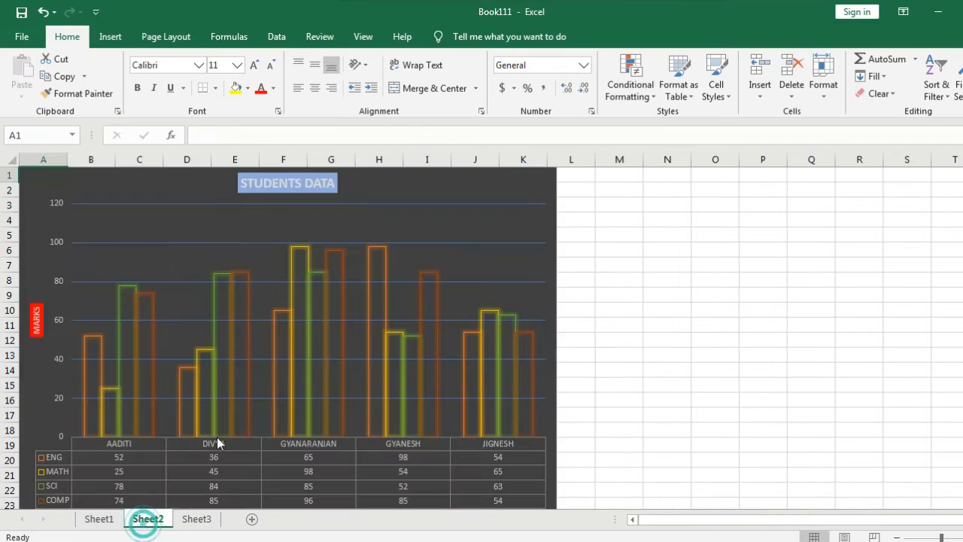
left_click(97, 518)
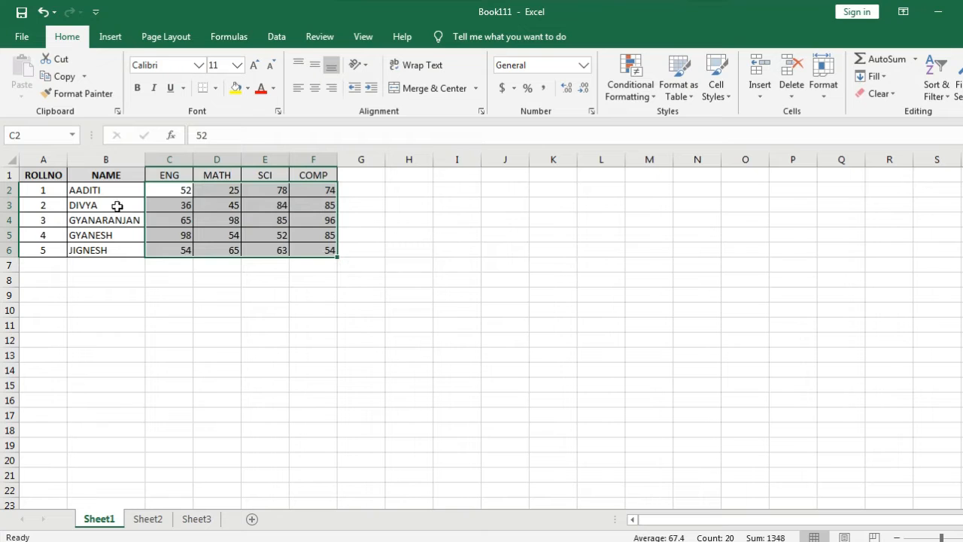
left_click_drag(75, 189, 173, 220)
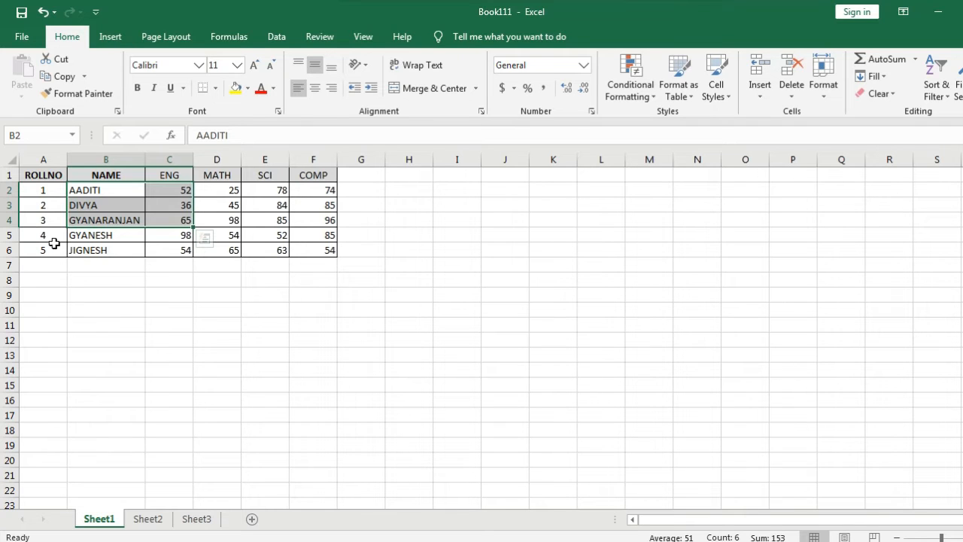
left_click(93, 194)
left_click_drag(77, 185, 216, 207)
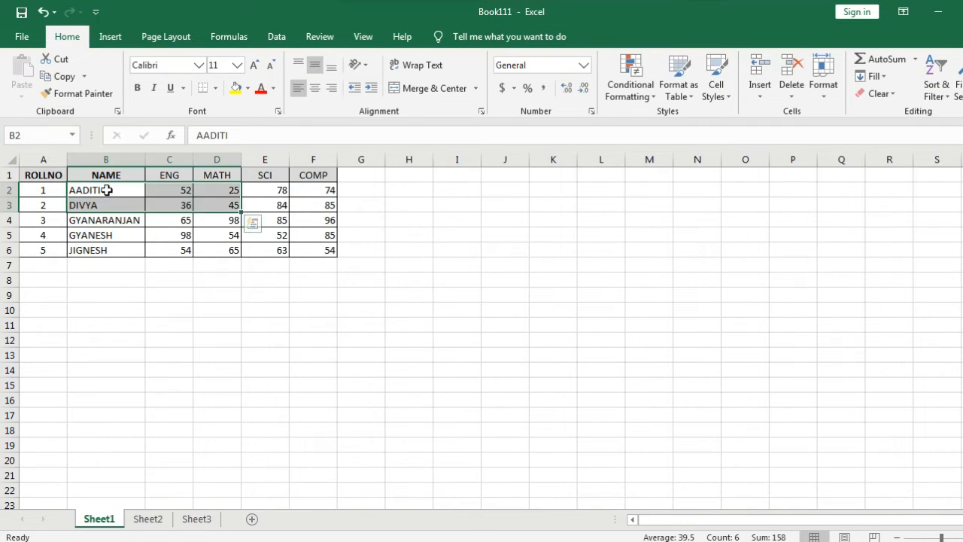
left_click_drag(82, 192, 300, 193)
left_click(80, 209)
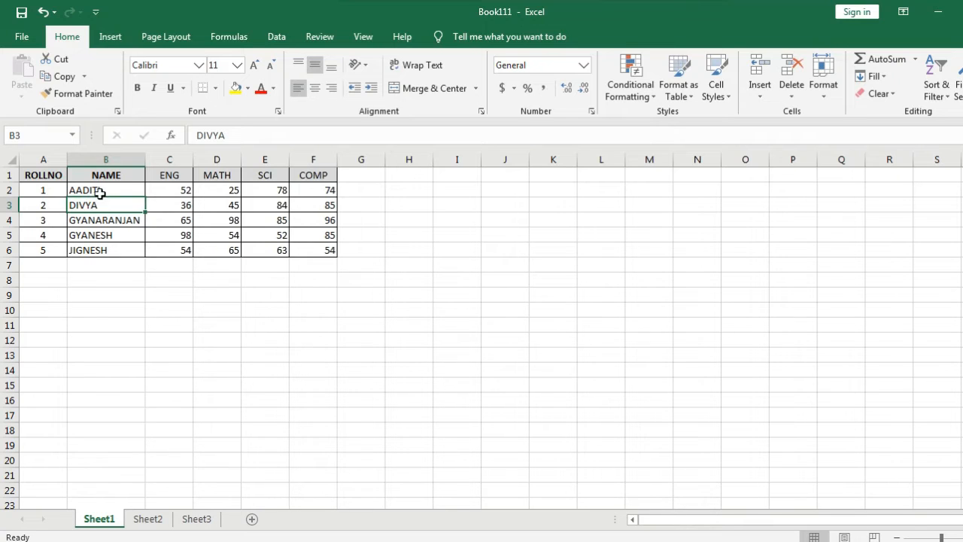
Insert a recommended Clustered Column chart from the student names and marks in B2:F6 and enlarge it beside the table.
left_click_drag(91, 189, 321, 251)
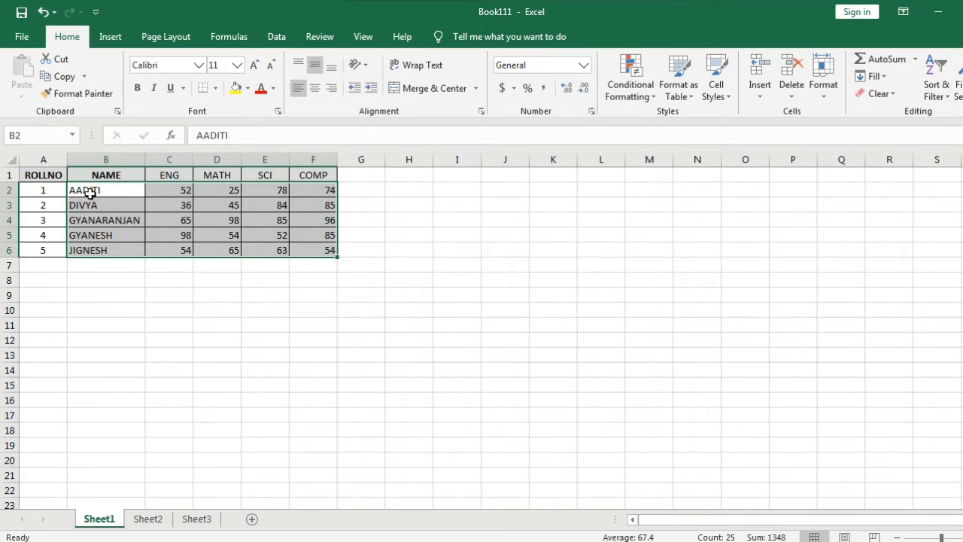
left_click(112, 38)
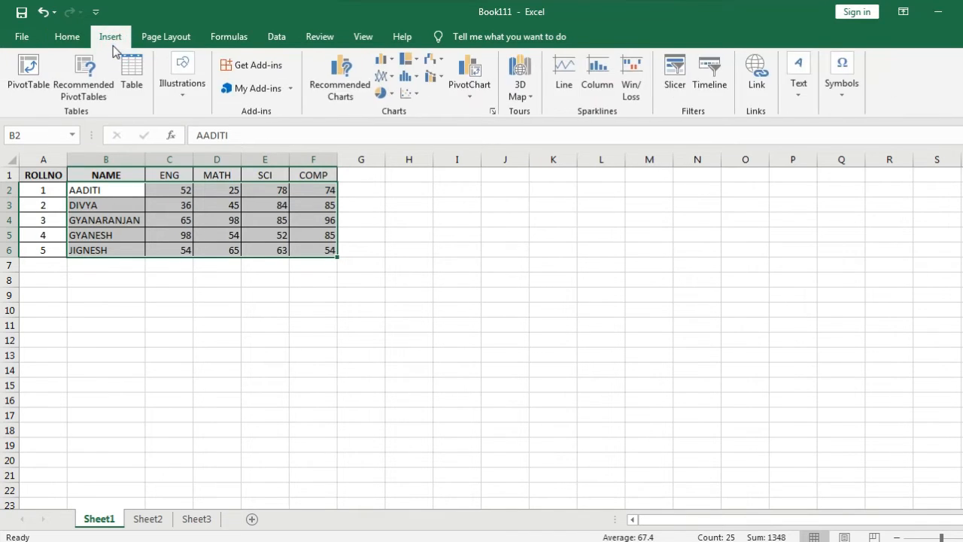
left_click(343, 88)
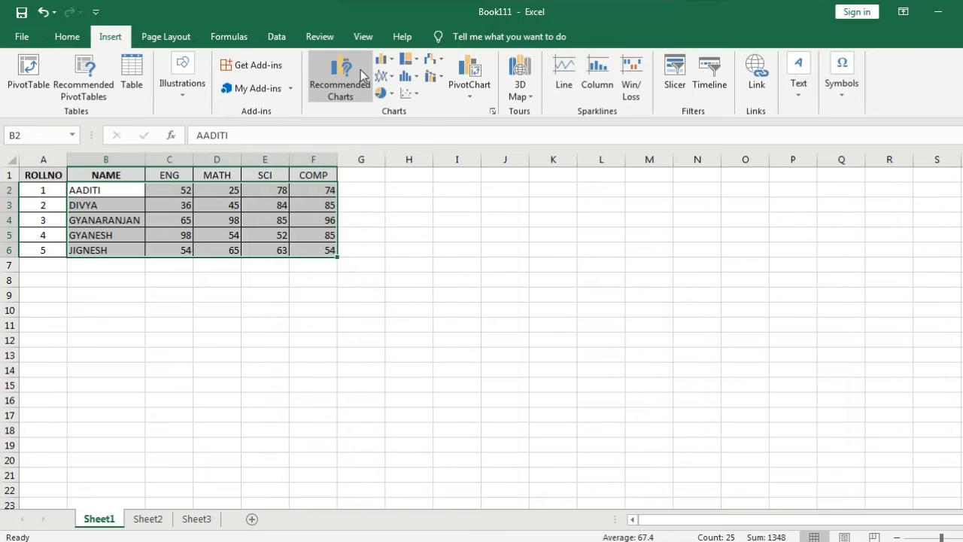
left_click(358, 76)
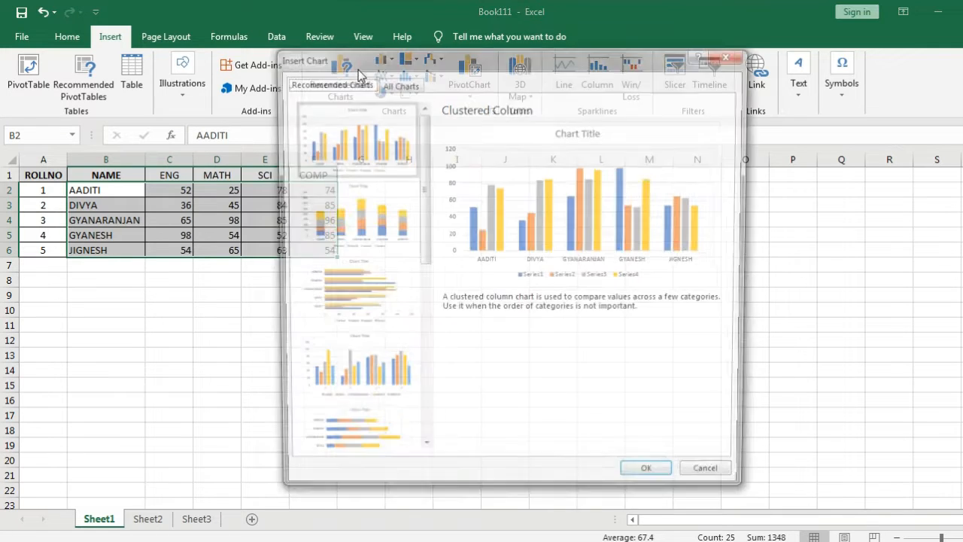
left_click_drag(427, 55, 473, 49)
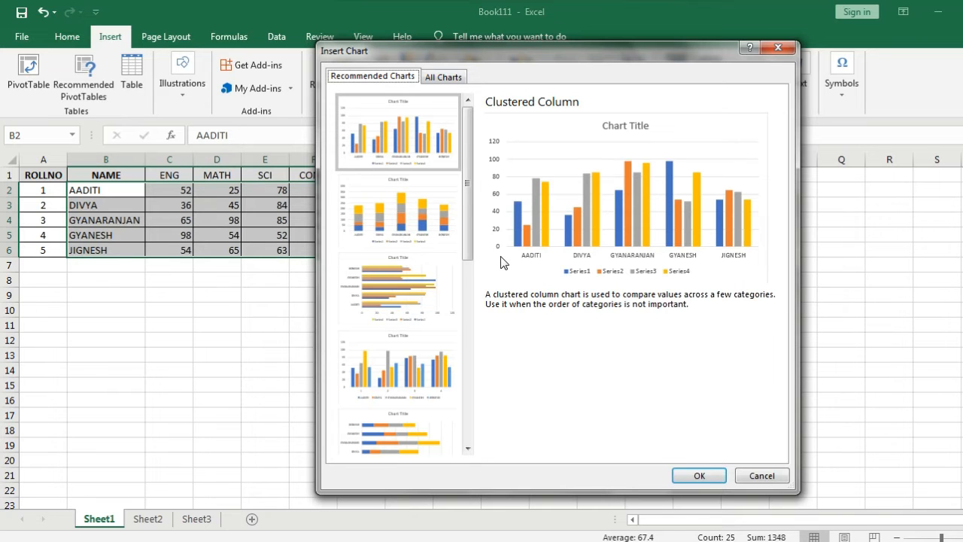
left_click(441, 77)
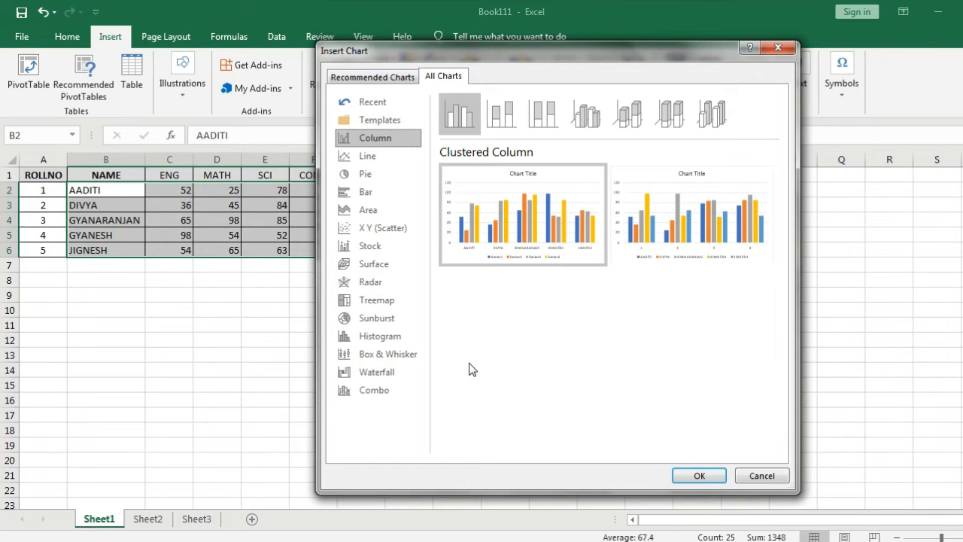
left_click(391, 78)
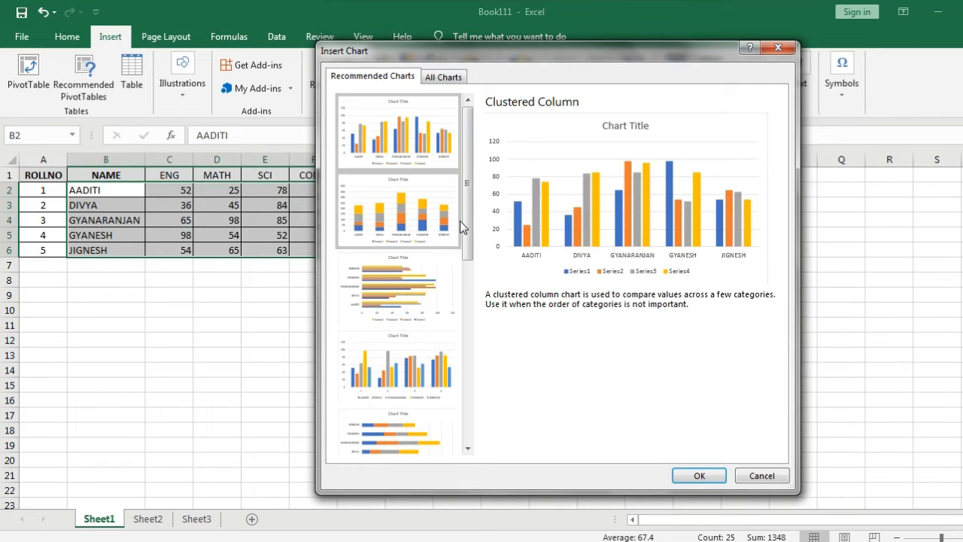
left_click(424, 286)
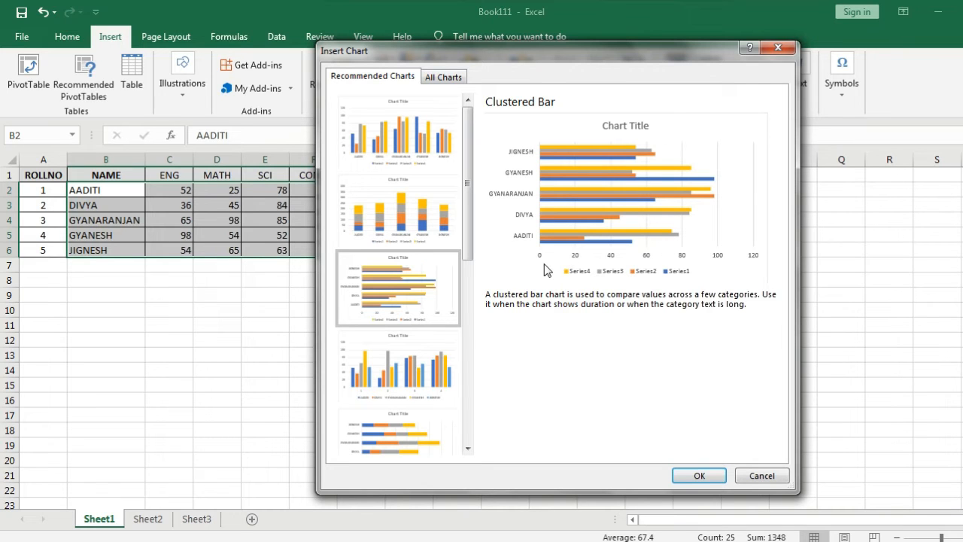
left_click(388, 147)
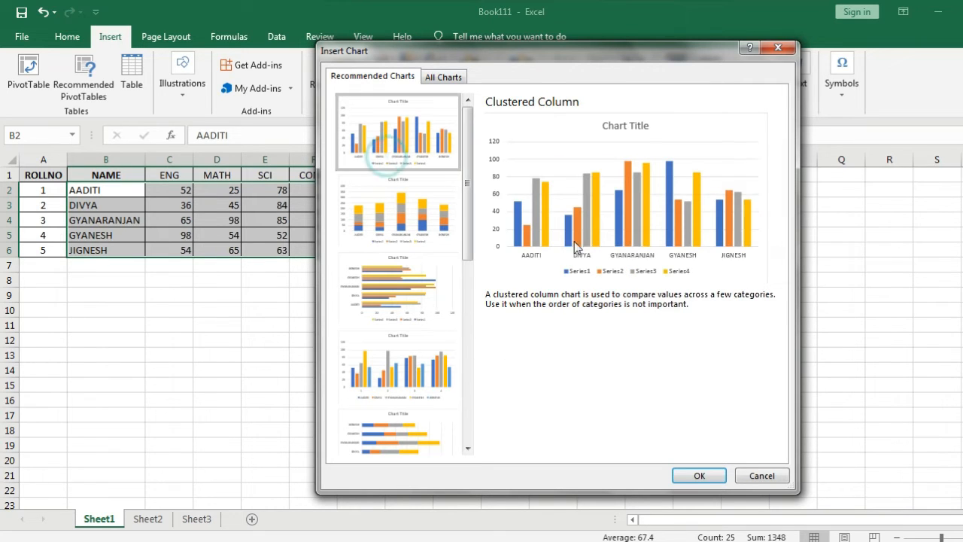
left_click(695, 477)
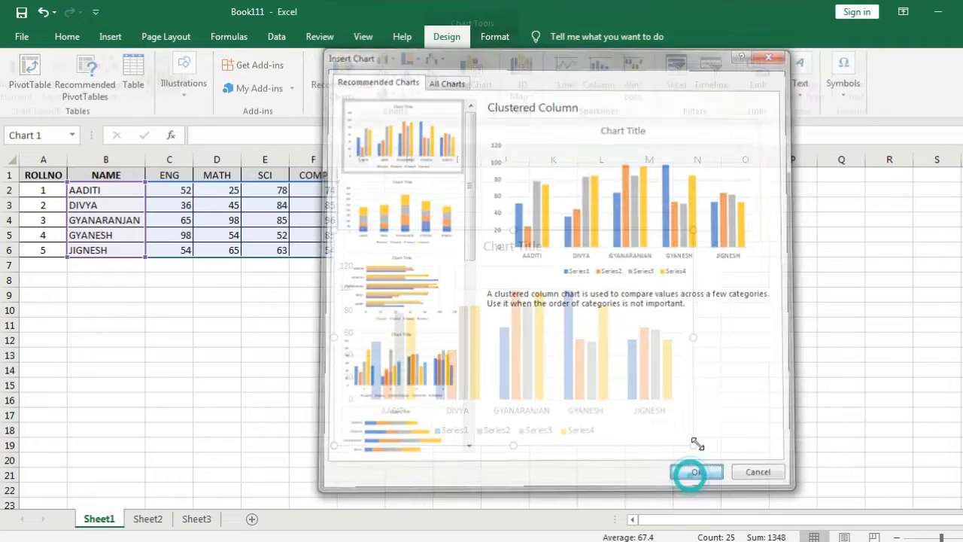
left_click_drag(692, 228, 942, 194)
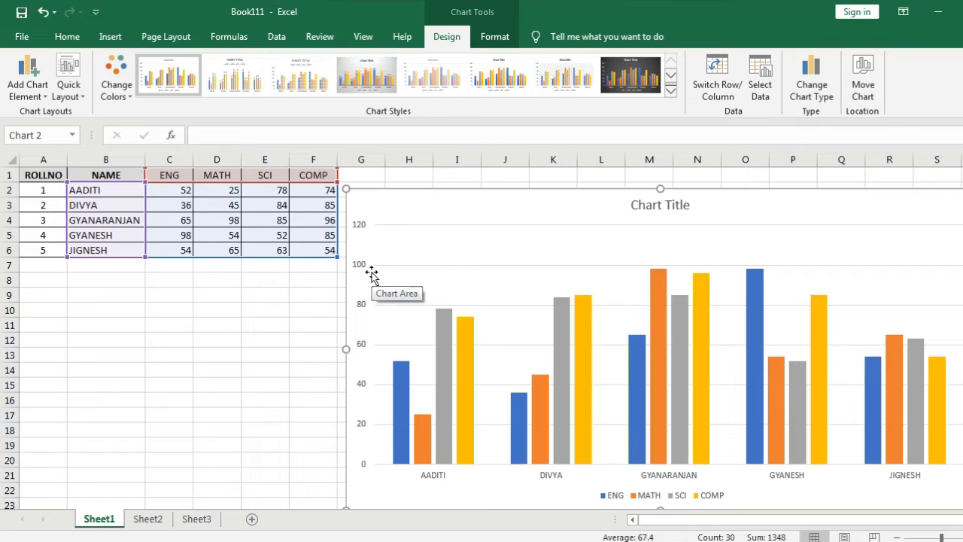
Replace the chart title with "STUDENTS RECORDS" and close the title formatting pane.
mouse_move(680, 272)
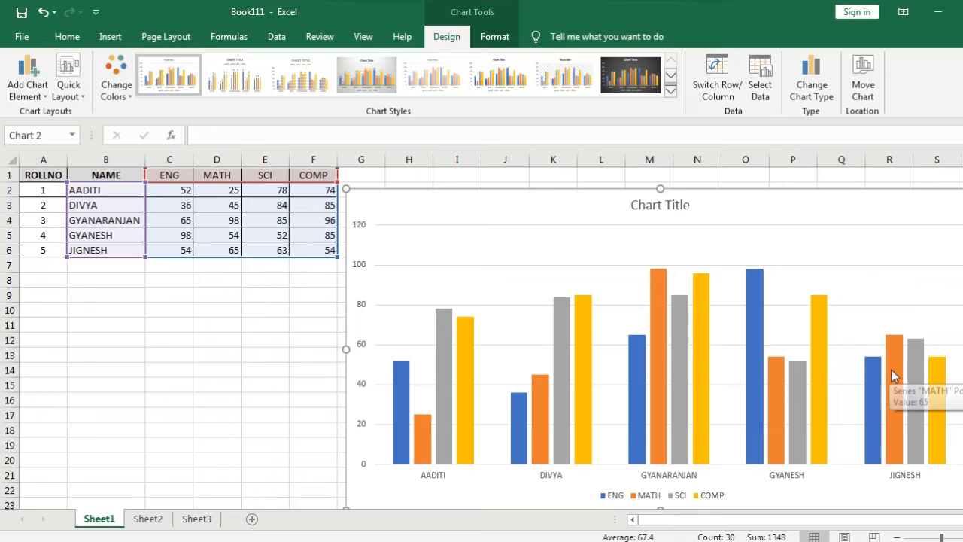
double_click(669, 207)
left_click_drag(691, 206, 651, 206)
left_click(645, 205)
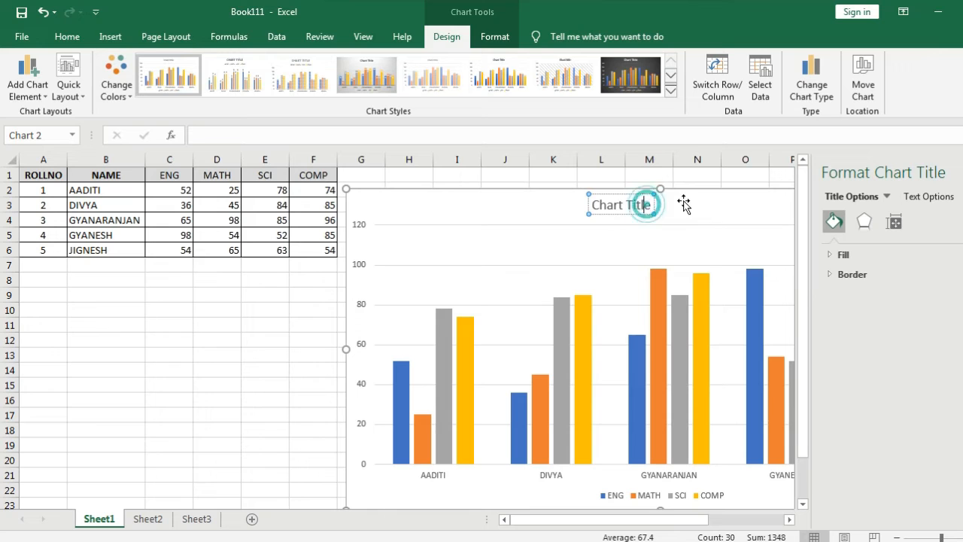
key("BackSpace")
key("BackSpace")
key("BackSpace")
key("BackSpace")
key("BackSpace")
key("BackSpace")
key("BackSpace")
key("BackSpace")
key("BackSpace")
key("BackSpace")
key("BackSpace")
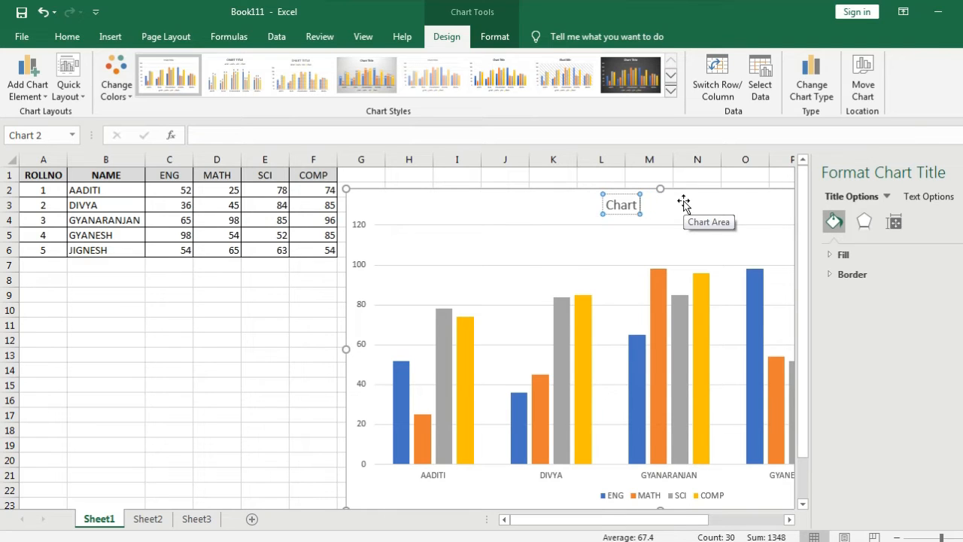
type("STUDENTS")
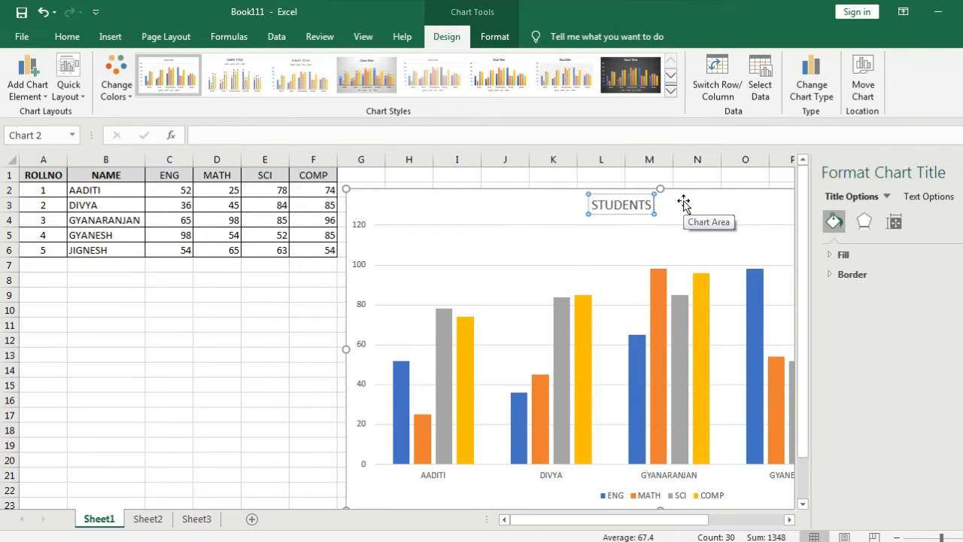
type(" RECORDS")
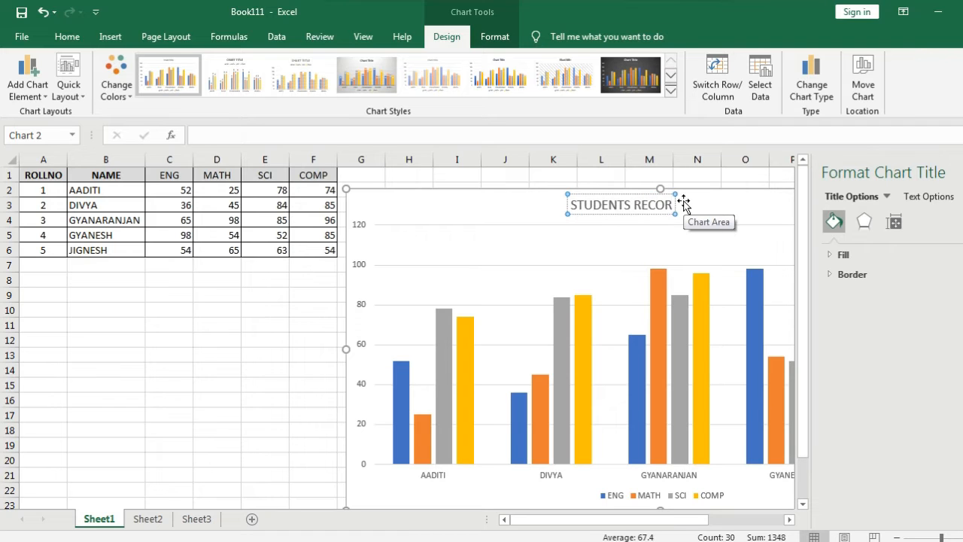
left_click(711, 212)
left_click(962, 173)
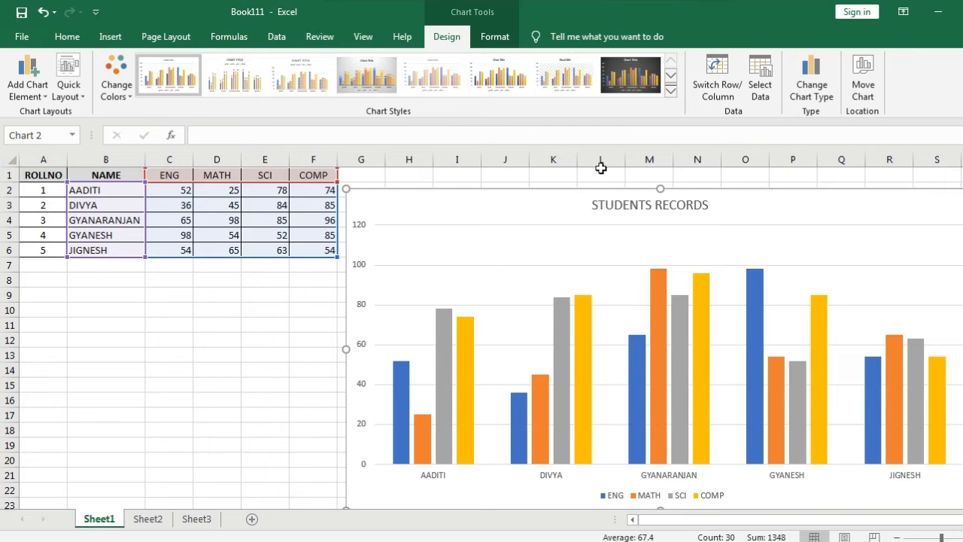
Apply the quick layout with a data table and vertical axis title, and enlarge the chart leftward to column B.
left_click(82, 89)
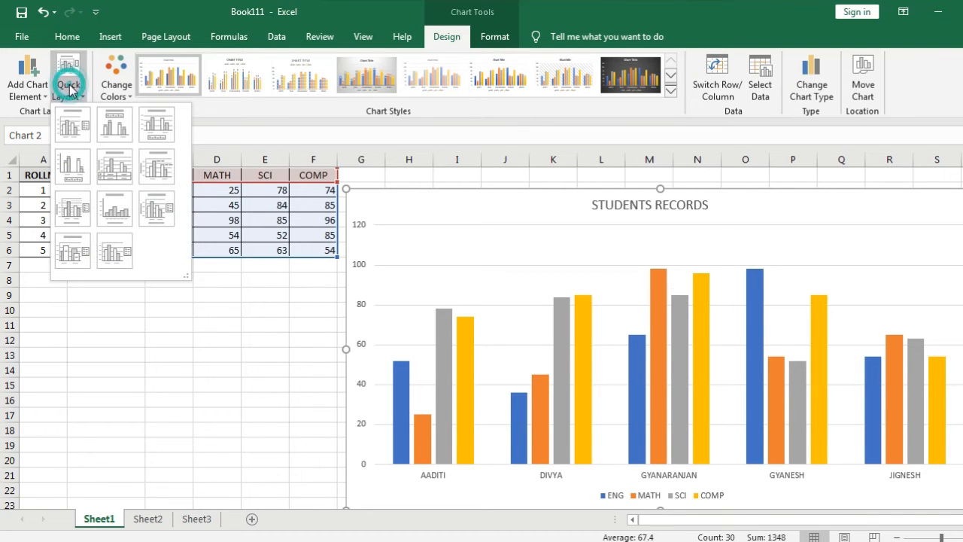
left_click(117, 175)
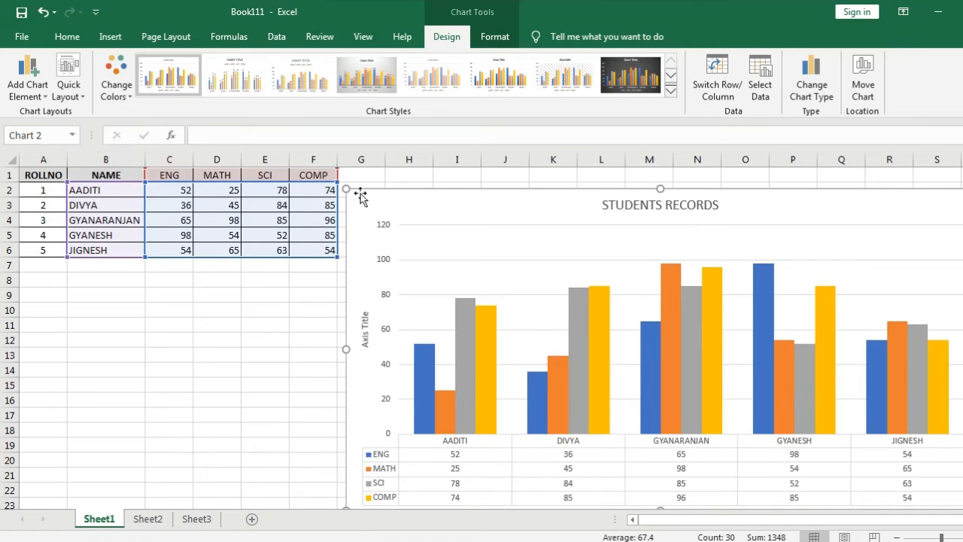
left_click_drag(348, 189, 106, 178)
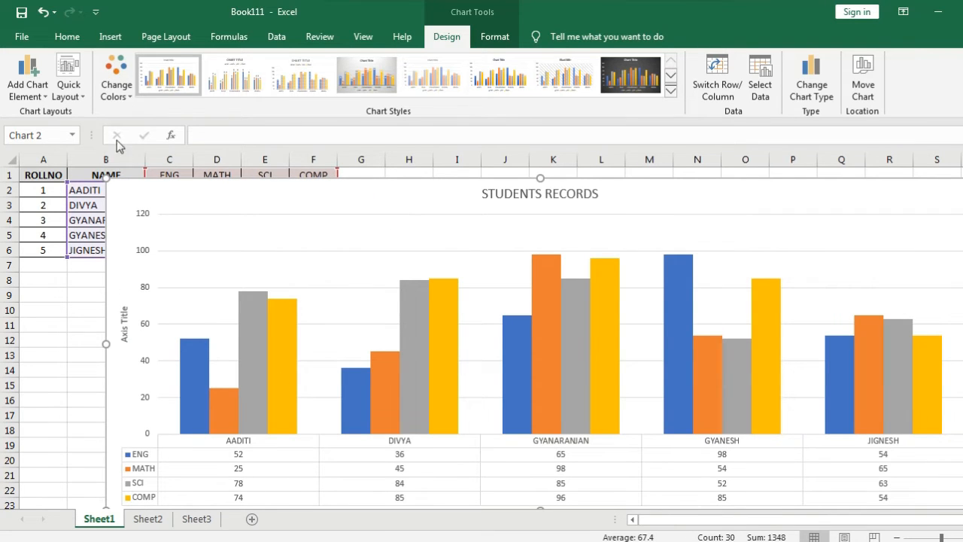
left_click(69, 90)
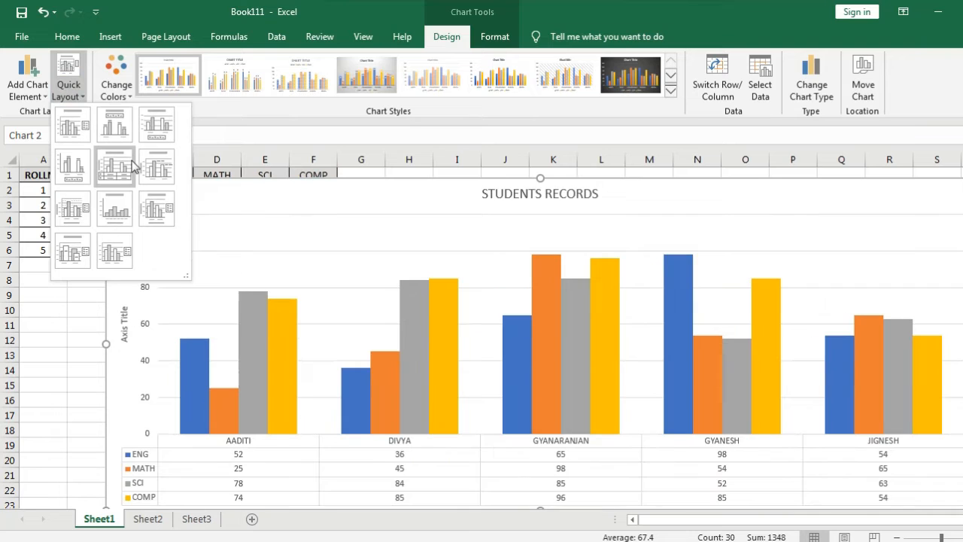
left_click(133, 166)
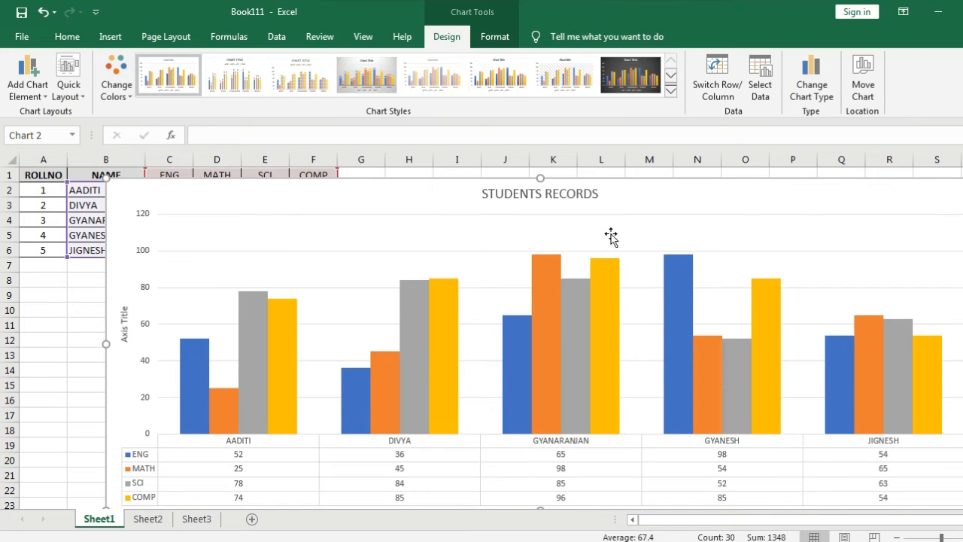
Apply the dark-background chart style and the colorful palette that starts with green, blue and yellow.
left_click(670, 89)
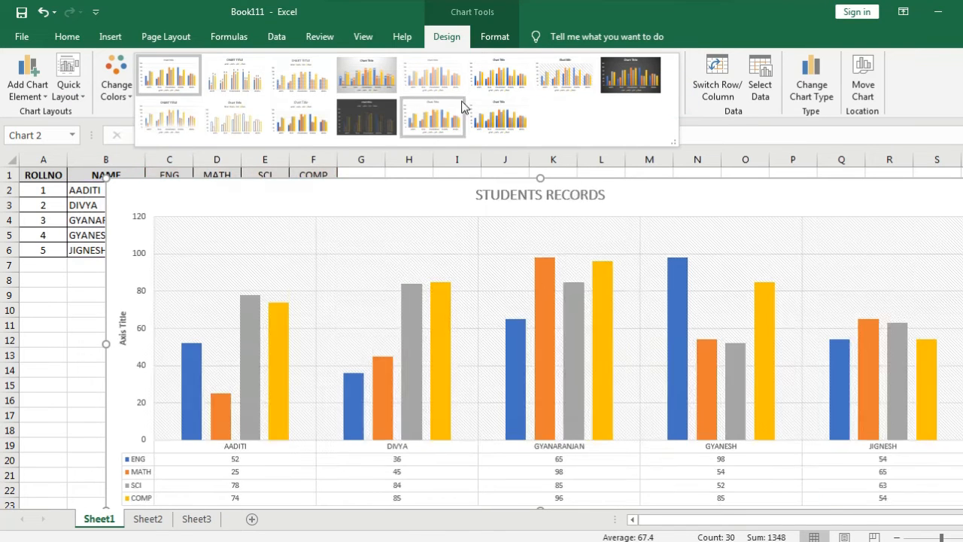
left_click(608, 82)
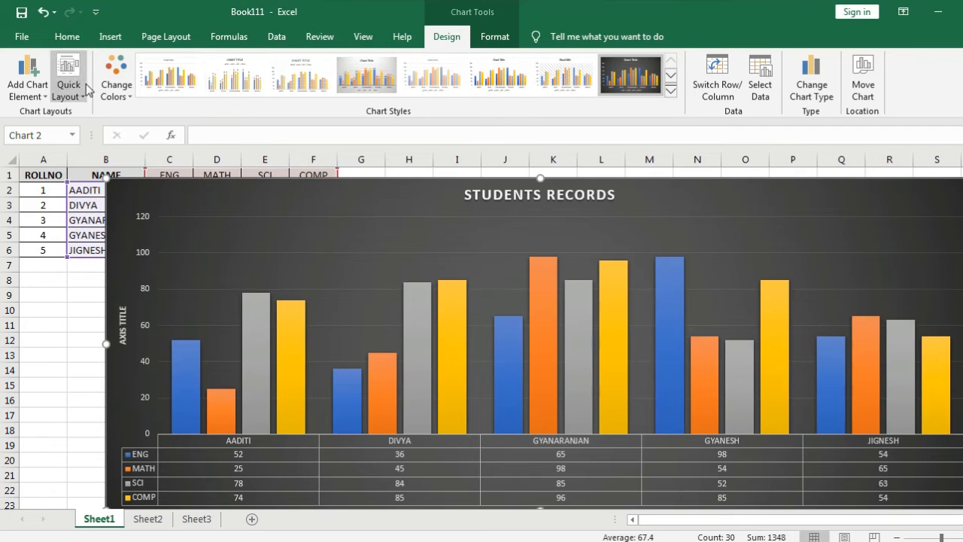
left_click(116, 79)
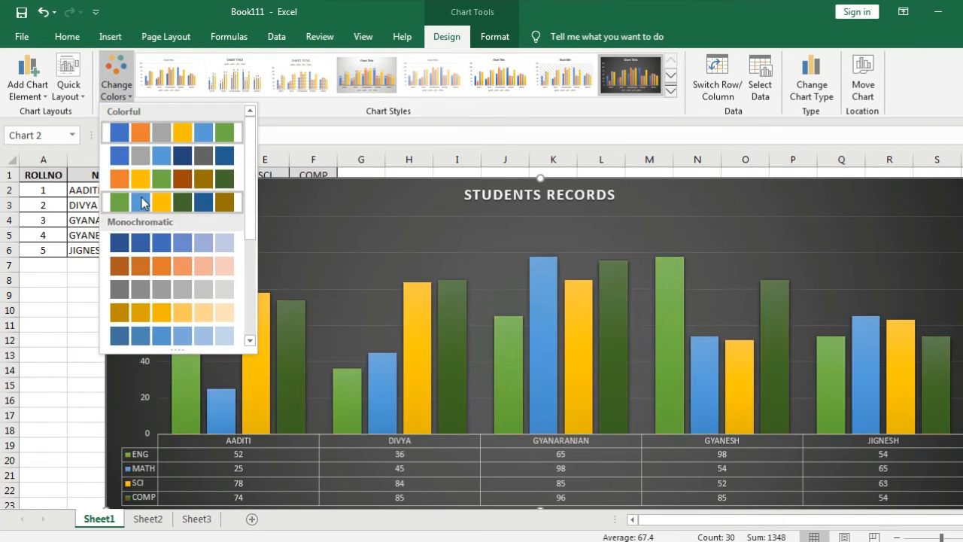
key("Escape")
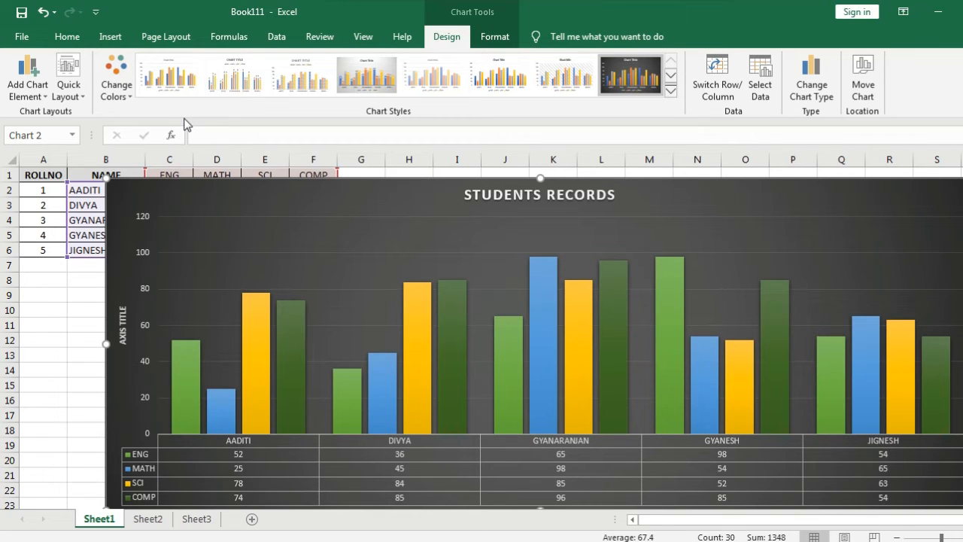
View the full list of chart categories available for the STUDENTS RECORDS chart and close it.
mouse_move(427, 390)
left_click(110, 36)
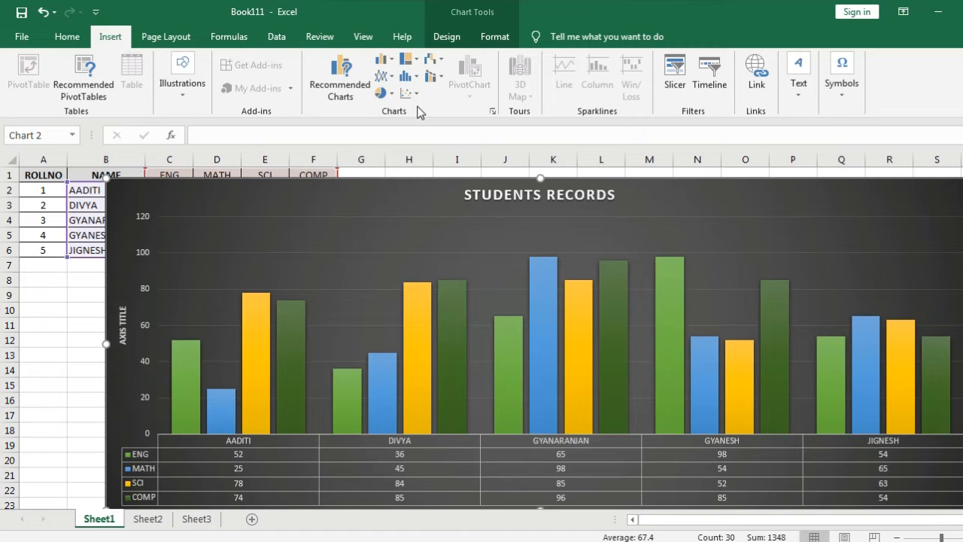
left_click(348, 94)
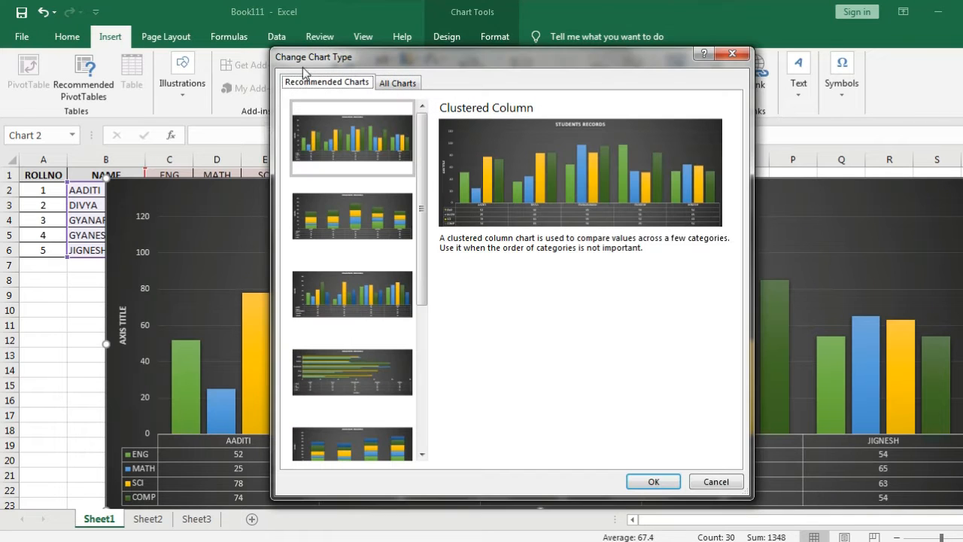
left_click(399, 84)
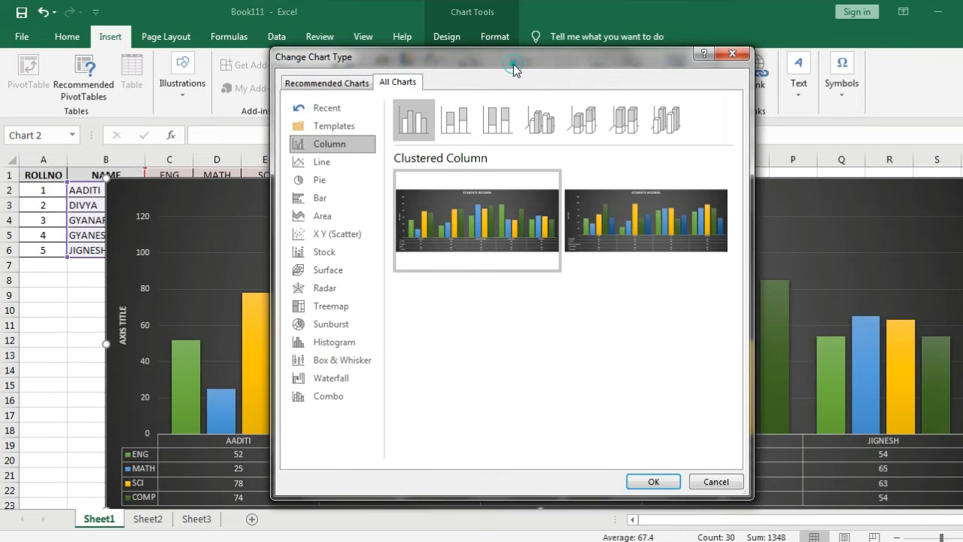
left_click_drag(513, 65, 458, 62)
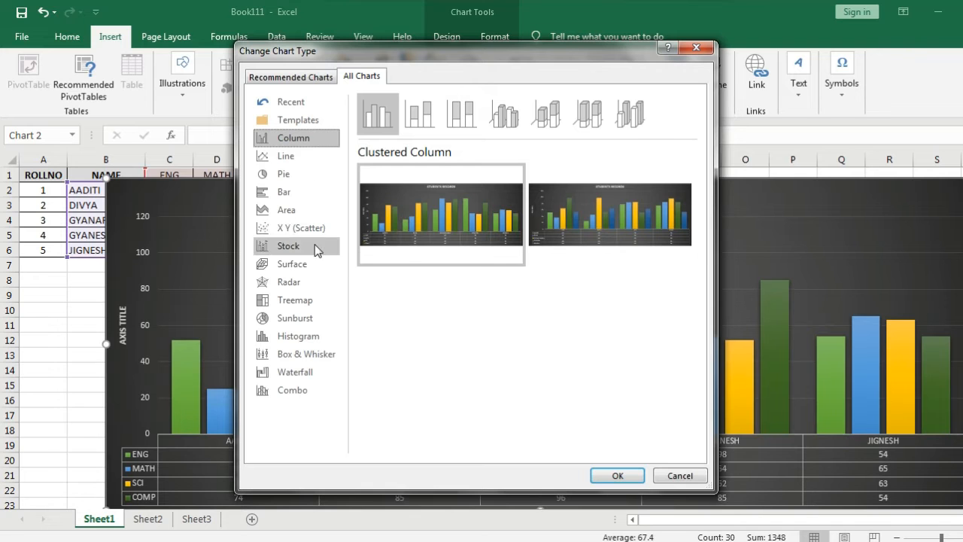
left_click(693, 48)
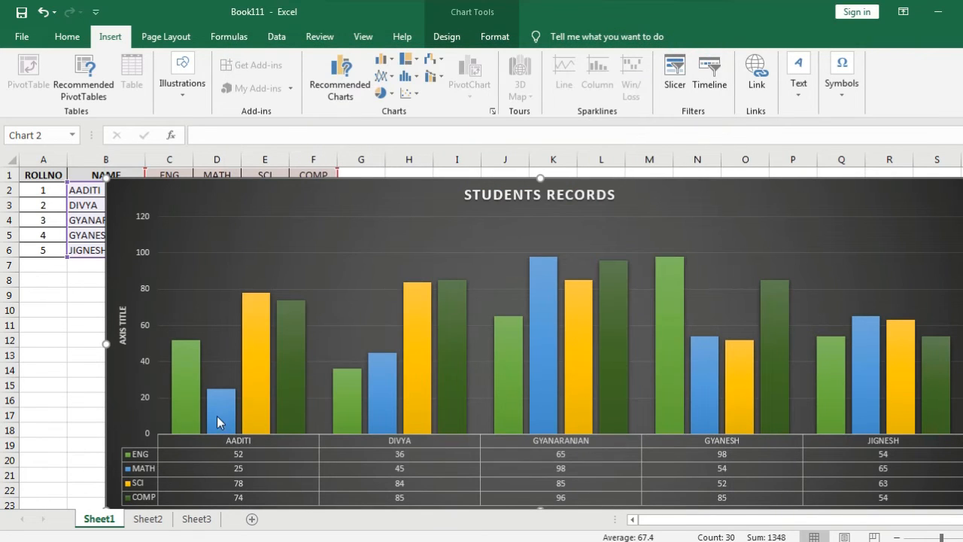
Preview the marks as Line chart variants, including 100% Stacked Line and Stacked Line with Markers.
mouse_move(244, 400)
left_click(367, 105)
left_click(399, 87)
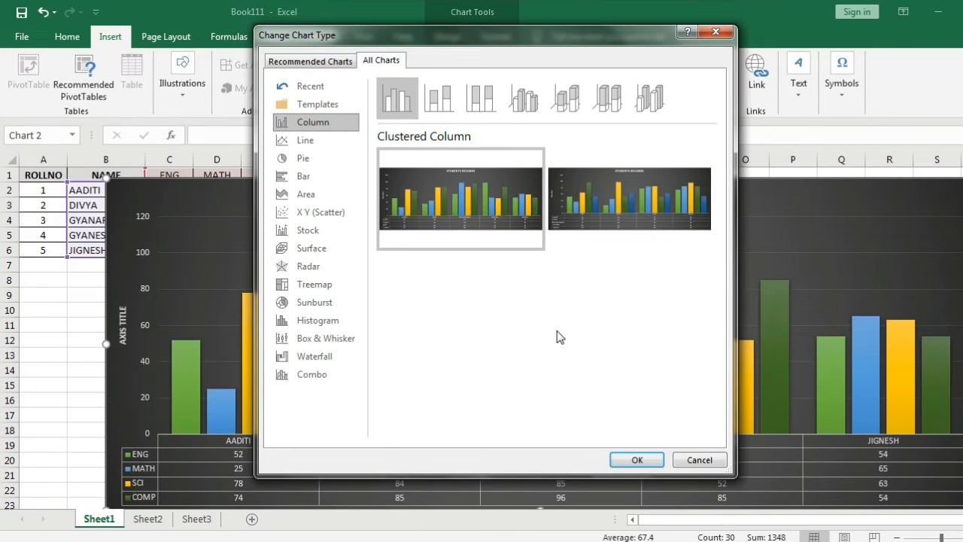
left_click(308, 140)
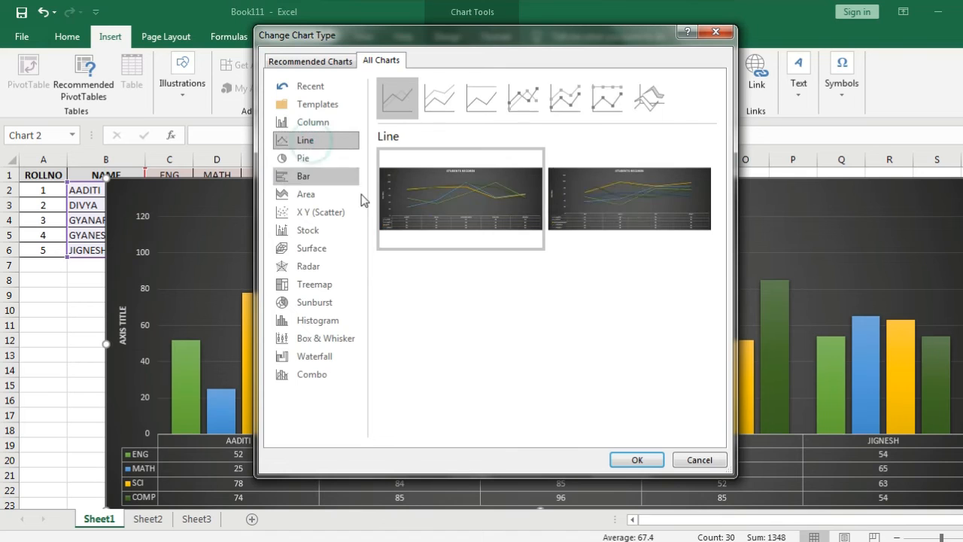
mouse_move(491, 214)
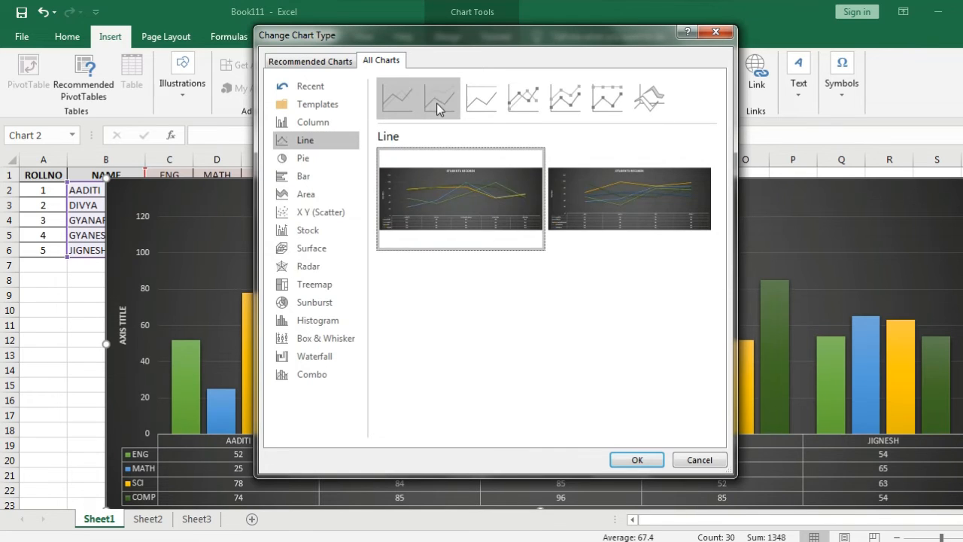
left_click(438, 105)
left_click(484, 104)
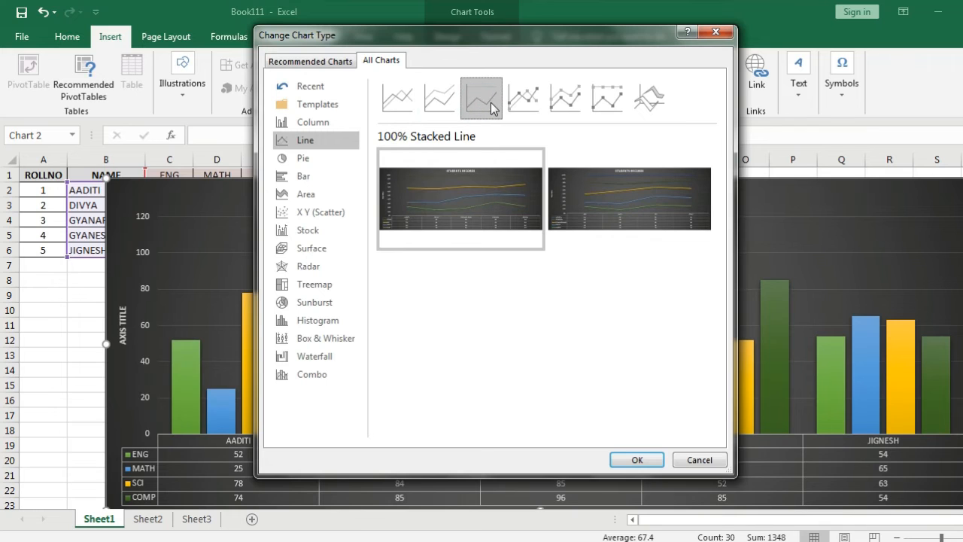
left_click(568, 109)
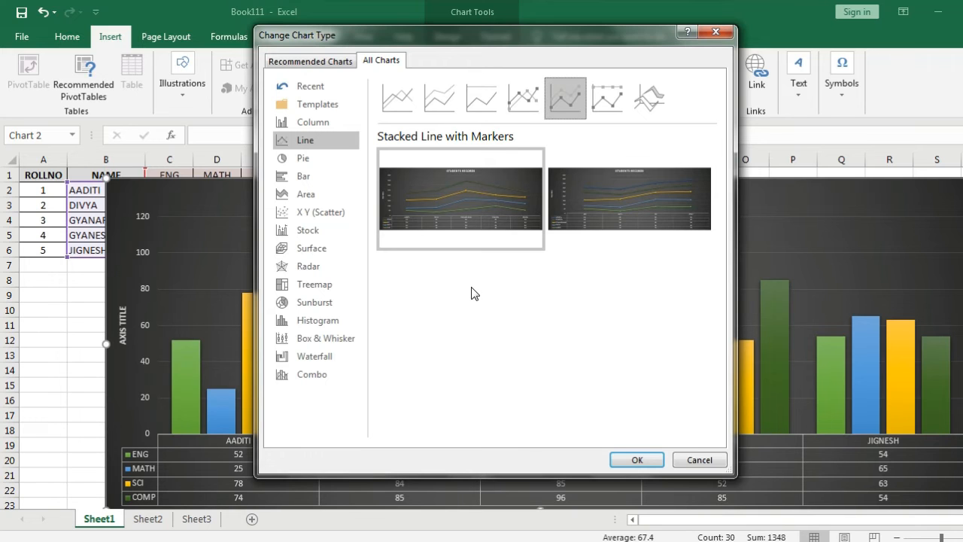
Compare the Column, Pie, Bar, Area and X Y (Scatter) previews of the marks, and dismiss the chart type choices.
left_click(314, 122)
mouse_move(454, 264)
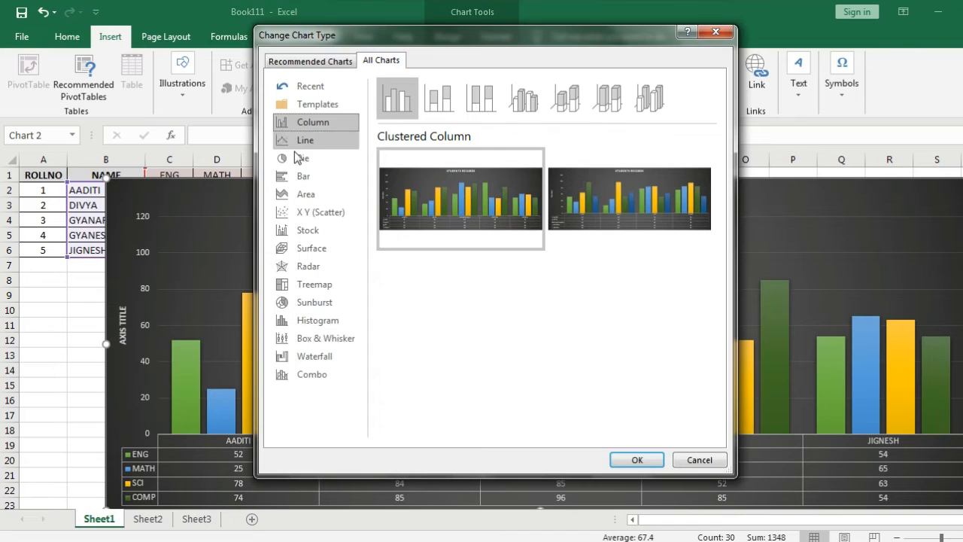
left_click(300, 158)
mouse_move(454, 226)
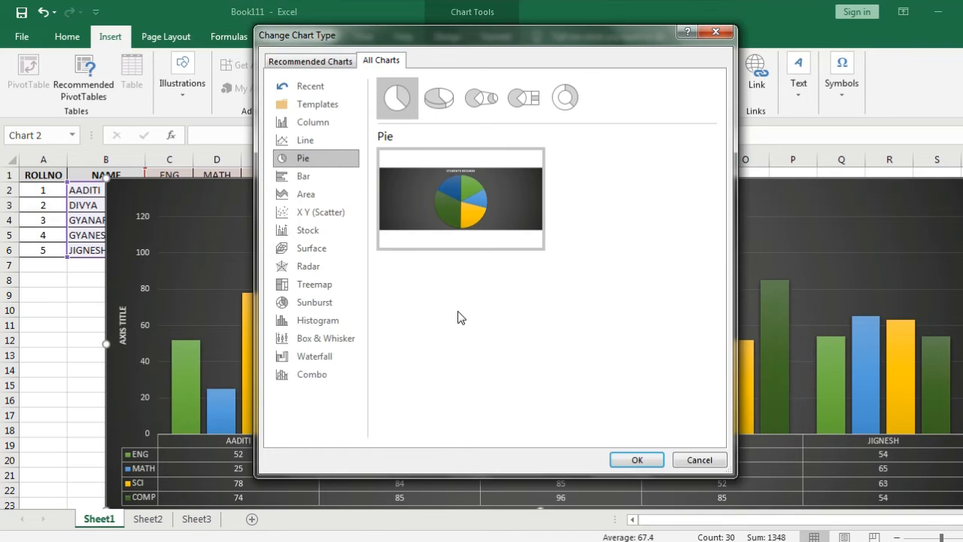
left_click(309, 178)
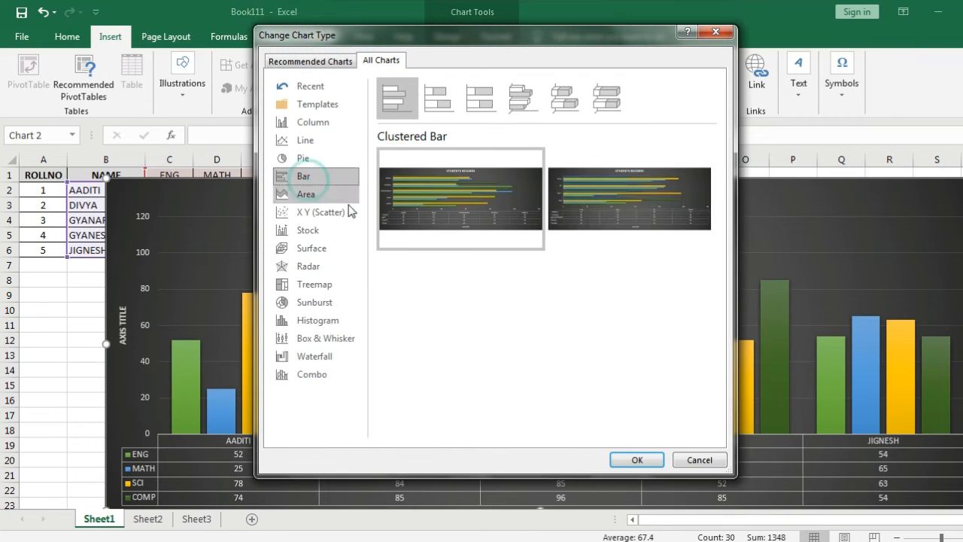
mouse_move(466, 204)
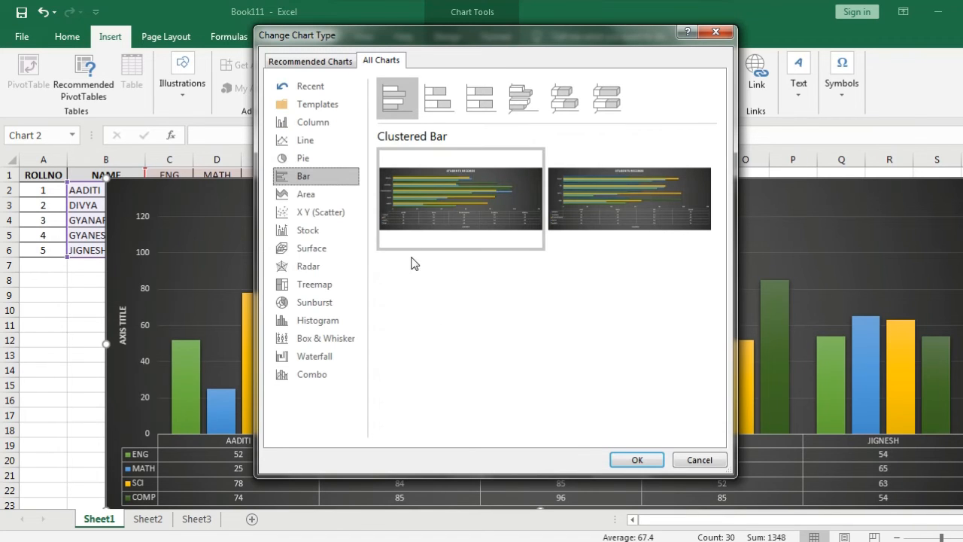
left_click(303, 194)
mouse_move(503, 227)
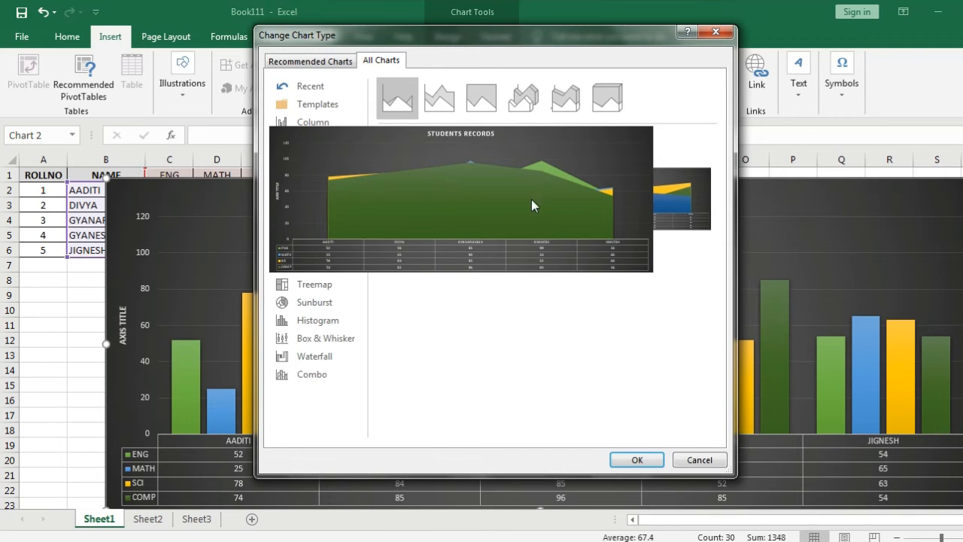
mouse_move(550, 199)
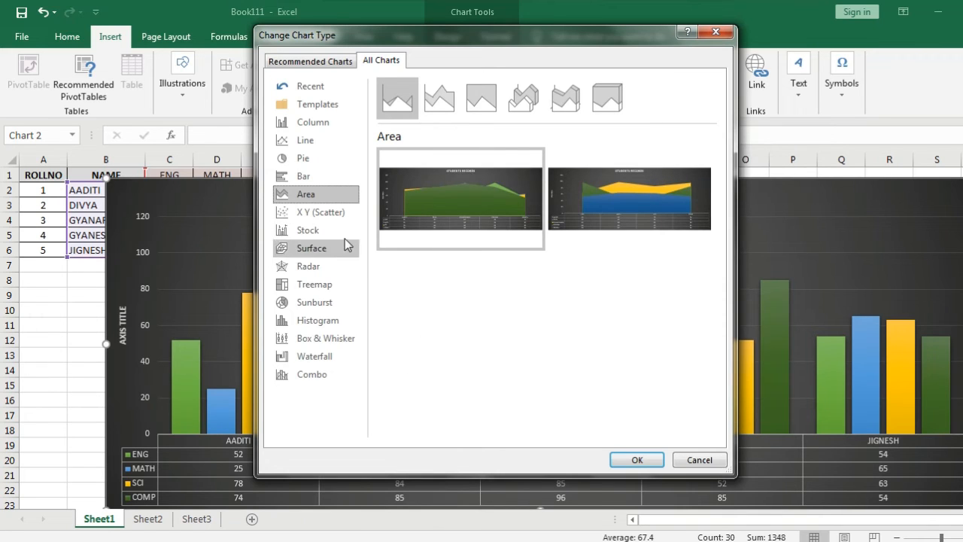
left_click(325, 214)
mouse_move(430, 201)
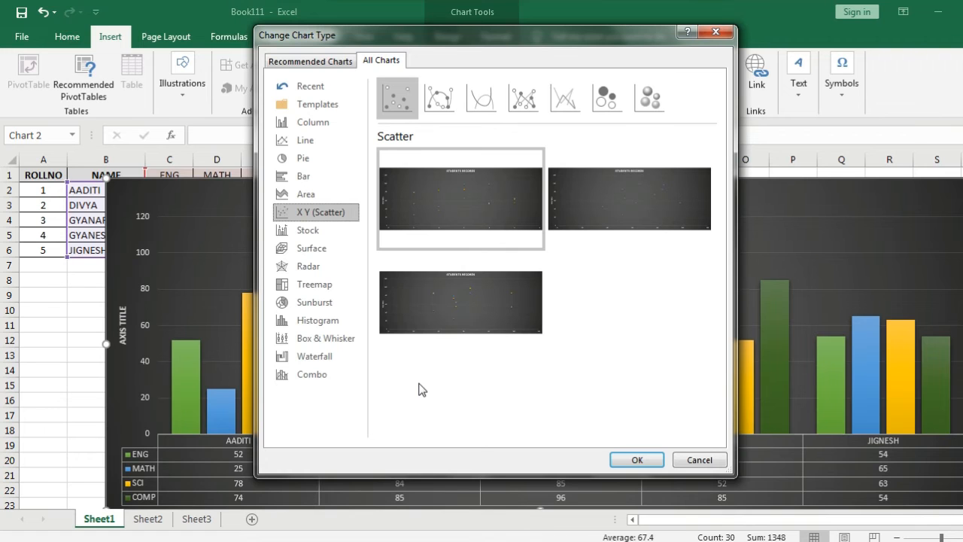
key("Escape")
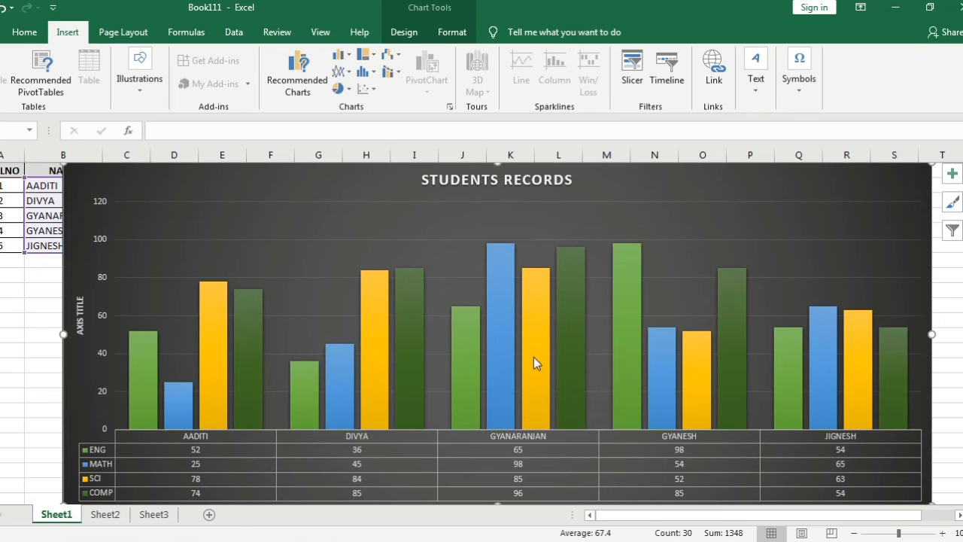
Shrink the chart from its lower-left corner and replace the vertical axis title with "MARKS", closing the formatting pane.
left_click_drag(63, 502, 119, 449)
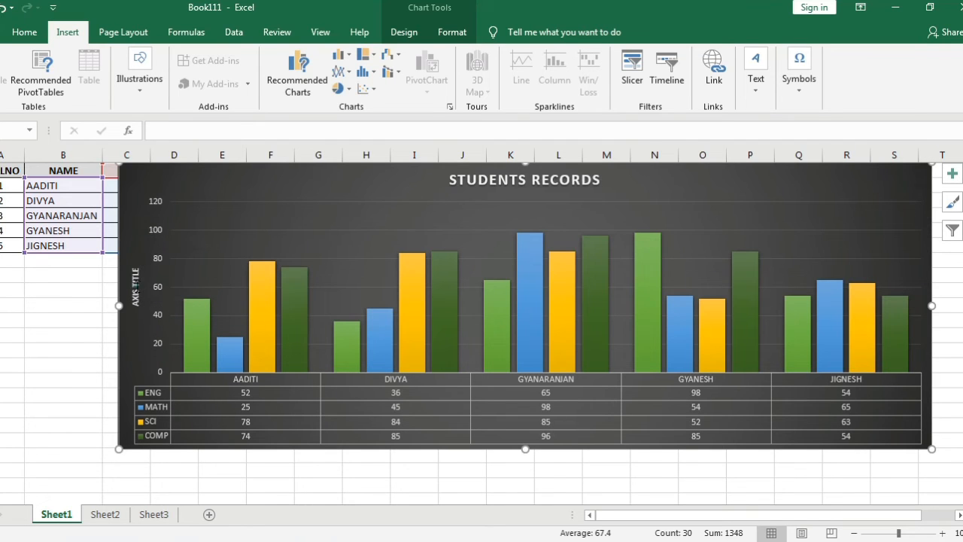
double_click(142, 274)
key("Return")
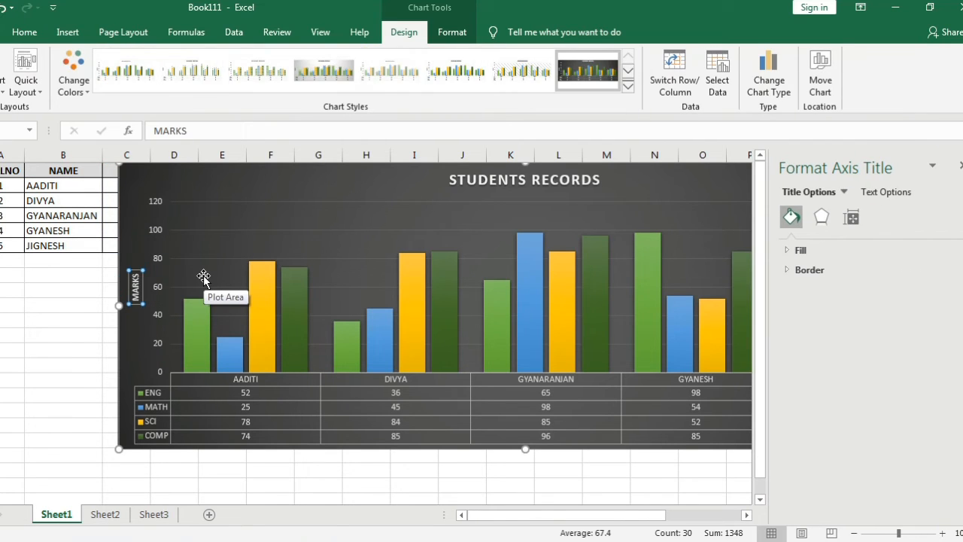
left_click(136, 315)
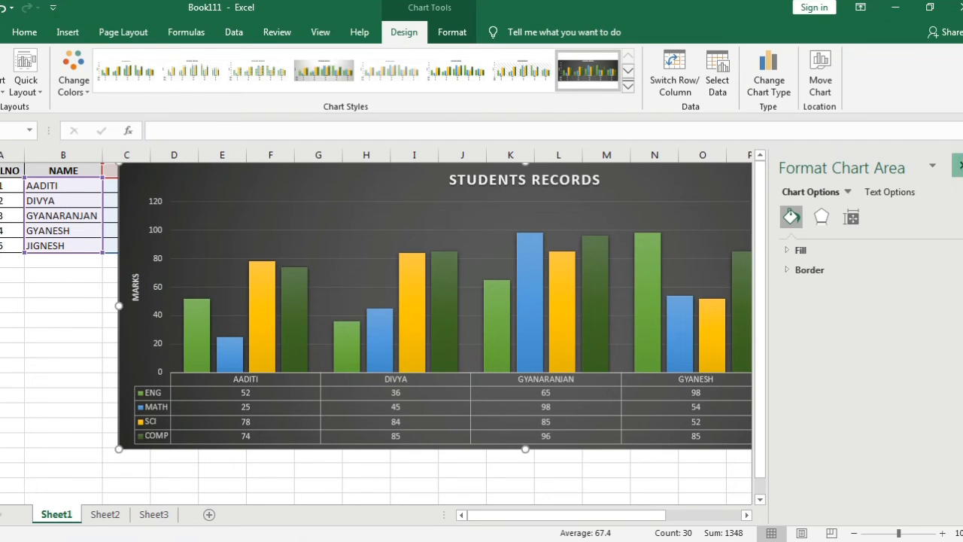
left_click(959, 164)
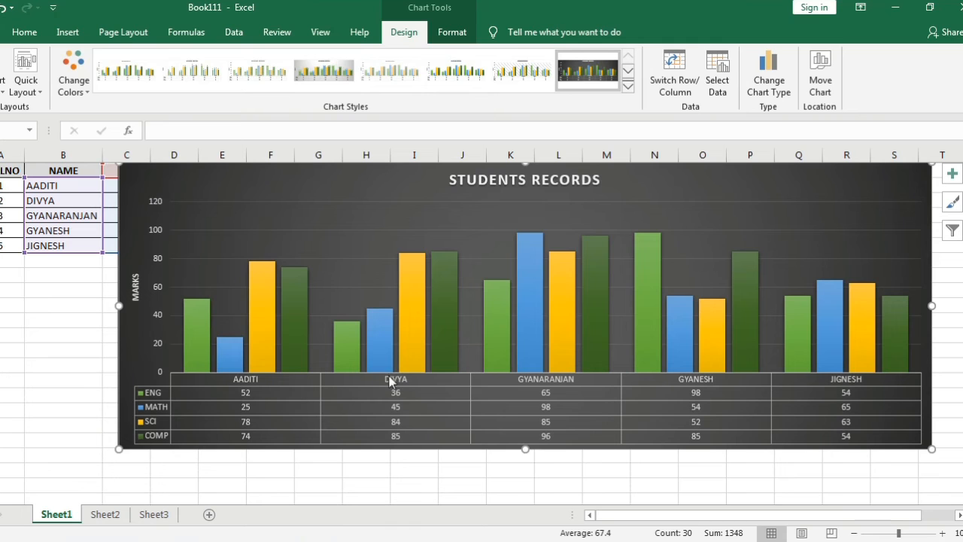
Apply the quick layout that has a chart title and a legend beside the columns, with no data table.
left_click(25, 75)
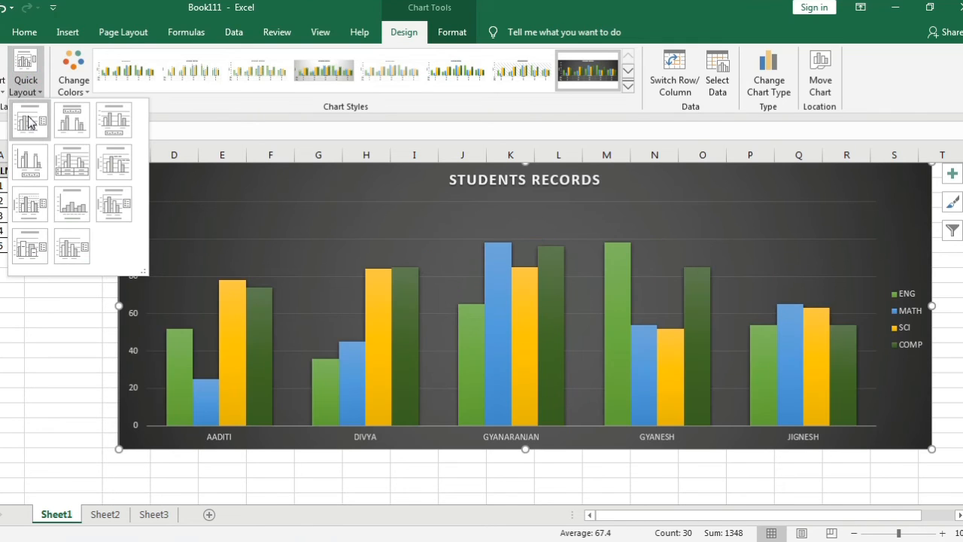
left_click(28, 123)
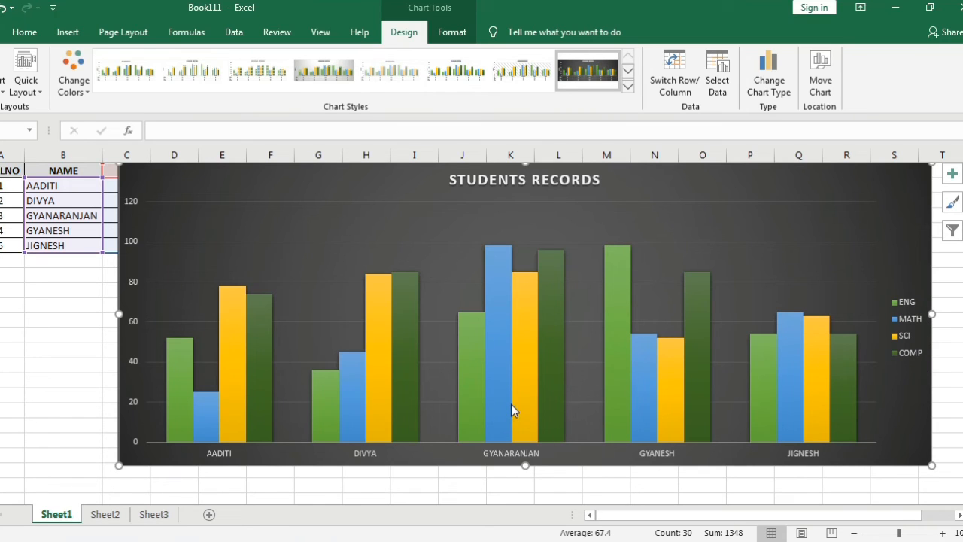
mouse_move(513, 404)
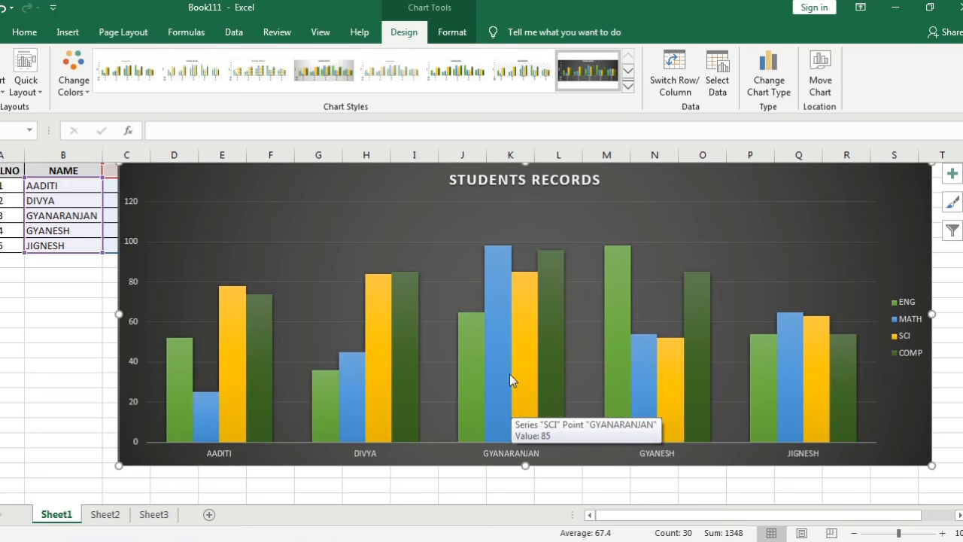
mouse_move(362, 403)
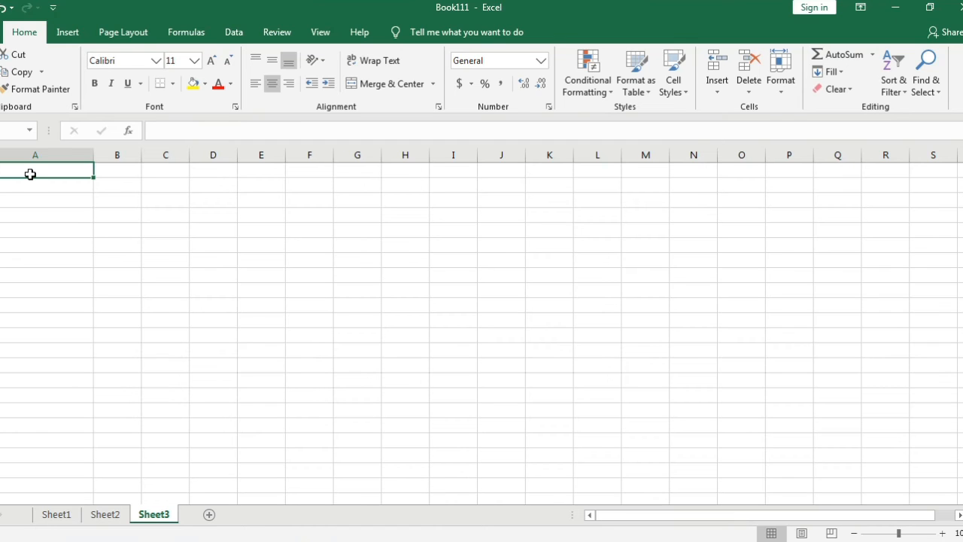
Enter the header row NAME OF THE PLAYER, ONSIDE, OFFSIDE, MID and SQUARE in cells A1 to E1.
type("AN")
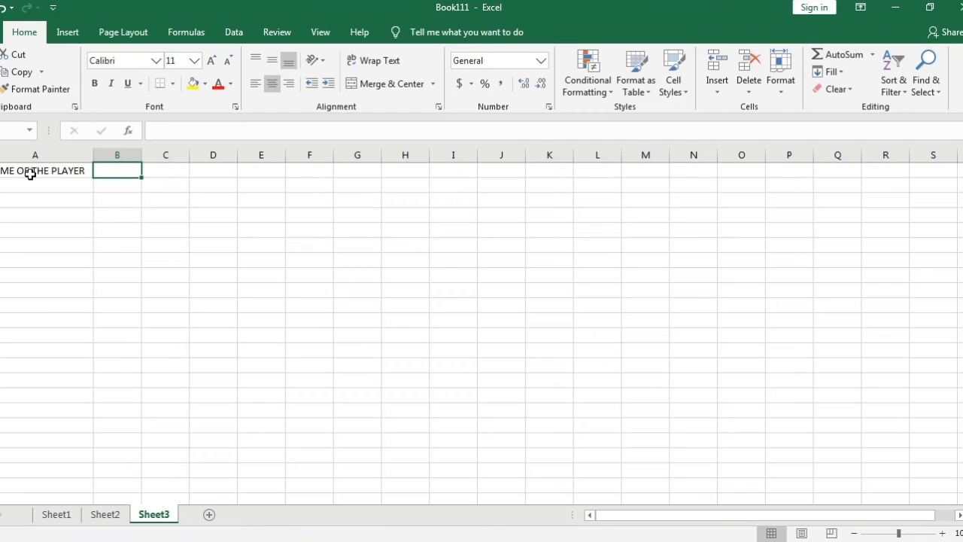
type("ONSIDE")
key("Tab")
type("OFFSIDE")
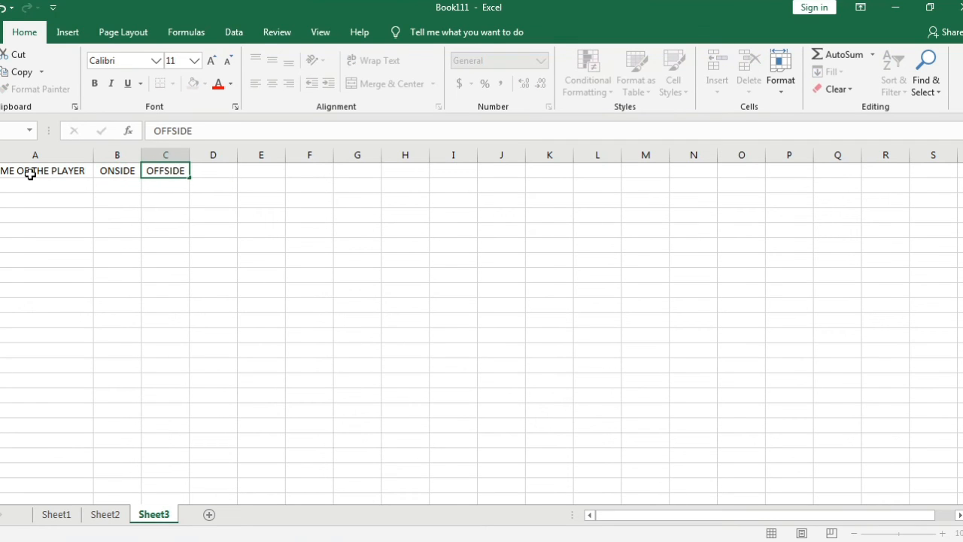
key("Tab")
type("M")
key("Tab")
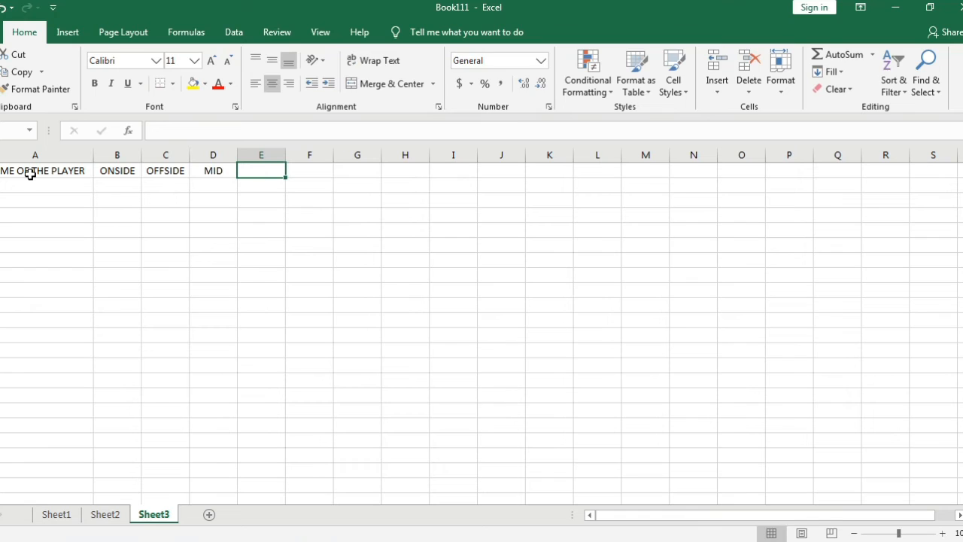
type("SQUARE")
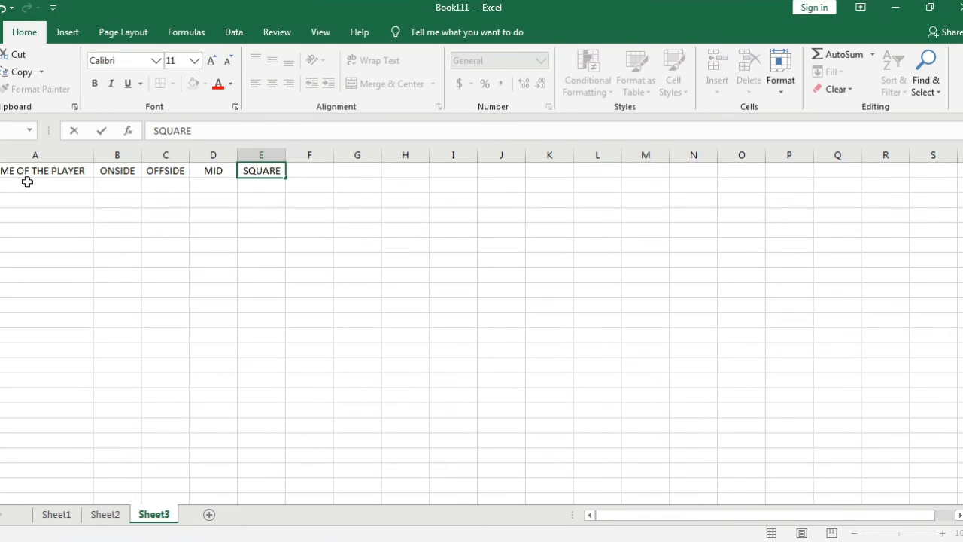
Fill row 2 with the player's name and the values 45, 25, 10 and 20 in cells B2 to E2.
left_click(27, 183)
type("VI")
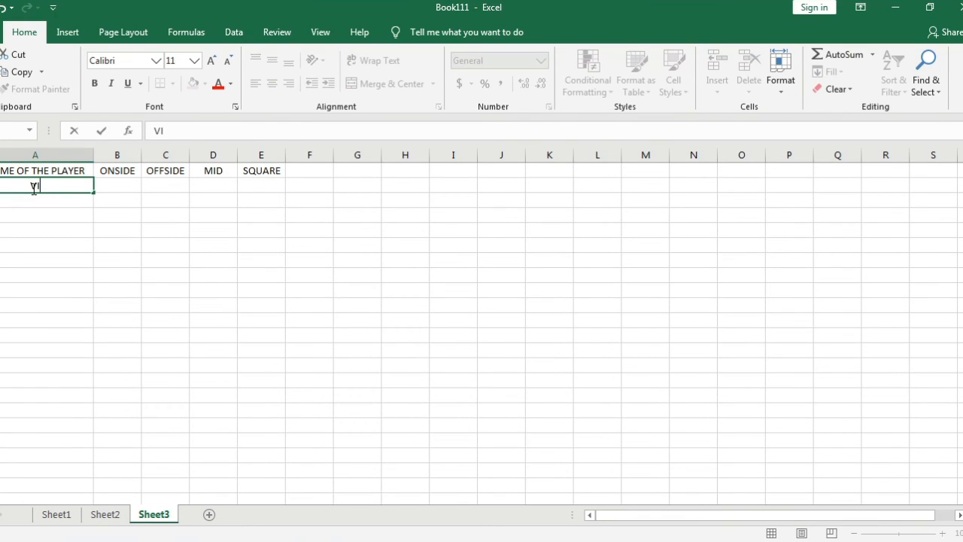
type("RAT")
key("Tab")
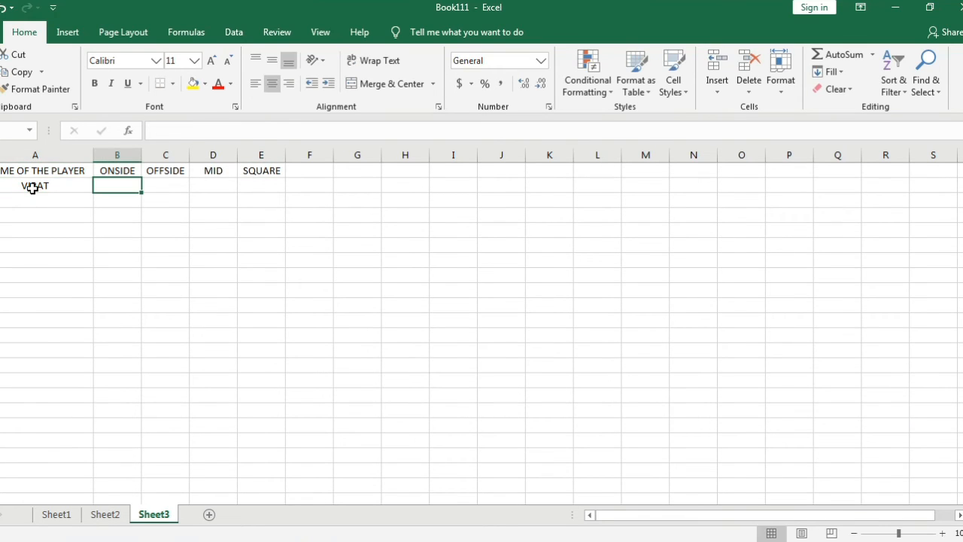
type("45")
key("Tab")
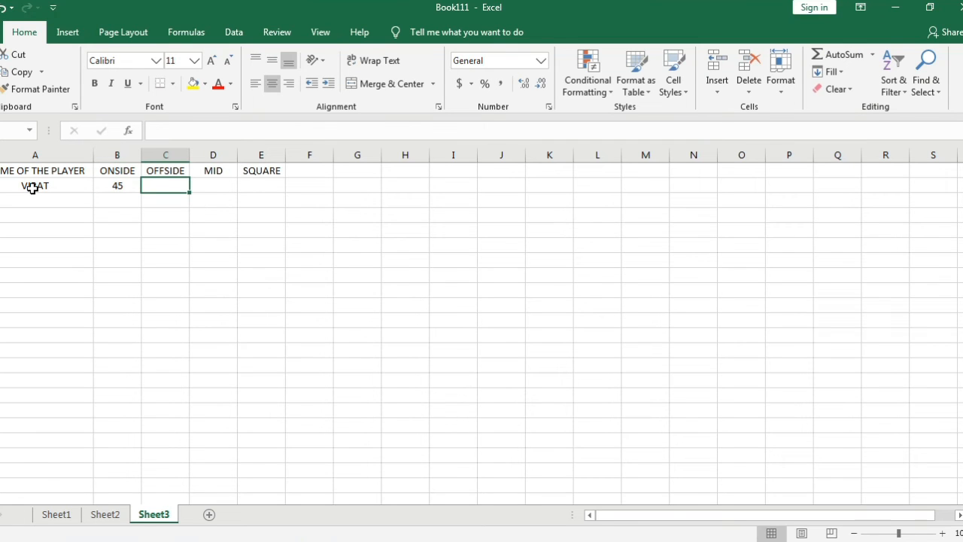
type("25")
key("Tab")
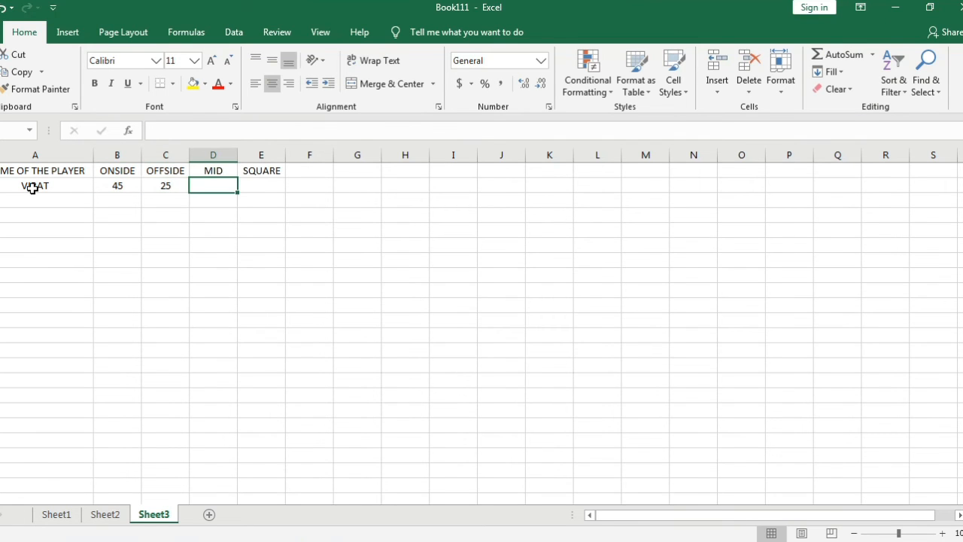
type("10")
key("Tab")
type("20")
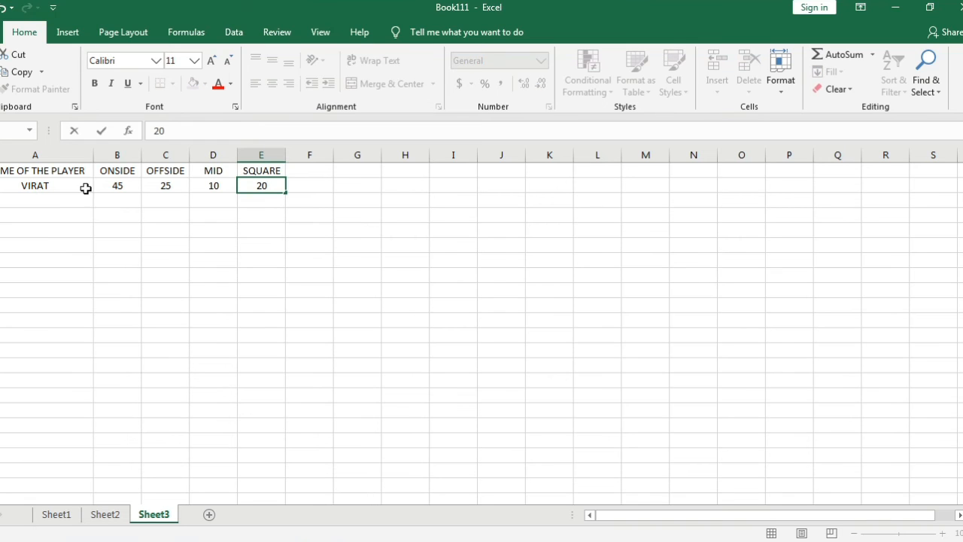
left_click(182, 188)
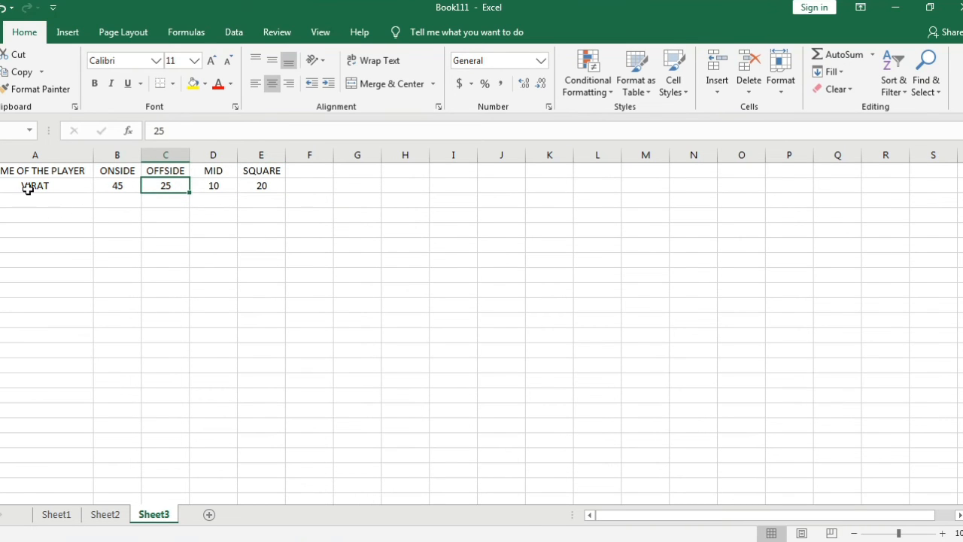
Insert the recommended pie chart for the player data in cells A1 to E2.
left_click_drag(23, 188, 235, 188)
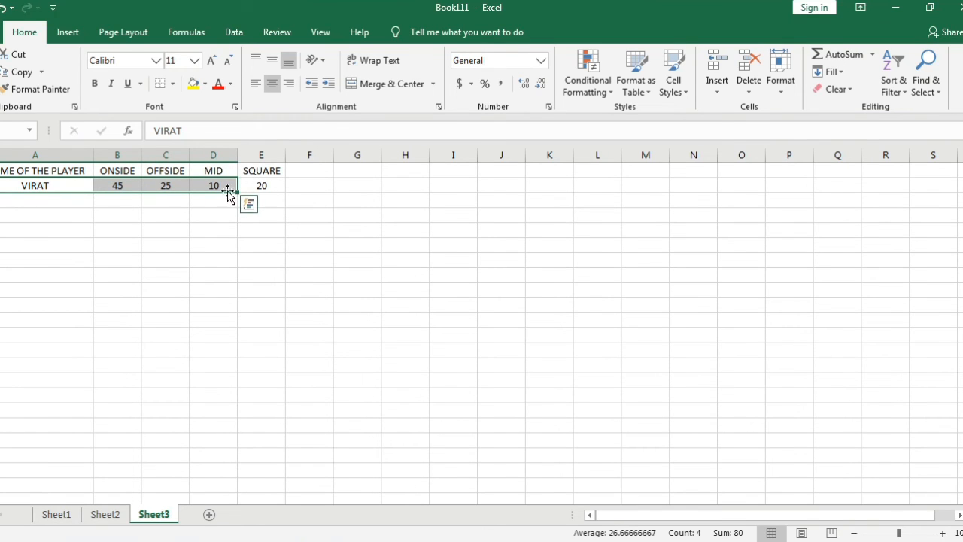
left_click(275, 198)
left_click_drag(15, 172, 261, 184)
left_click(68, 32)
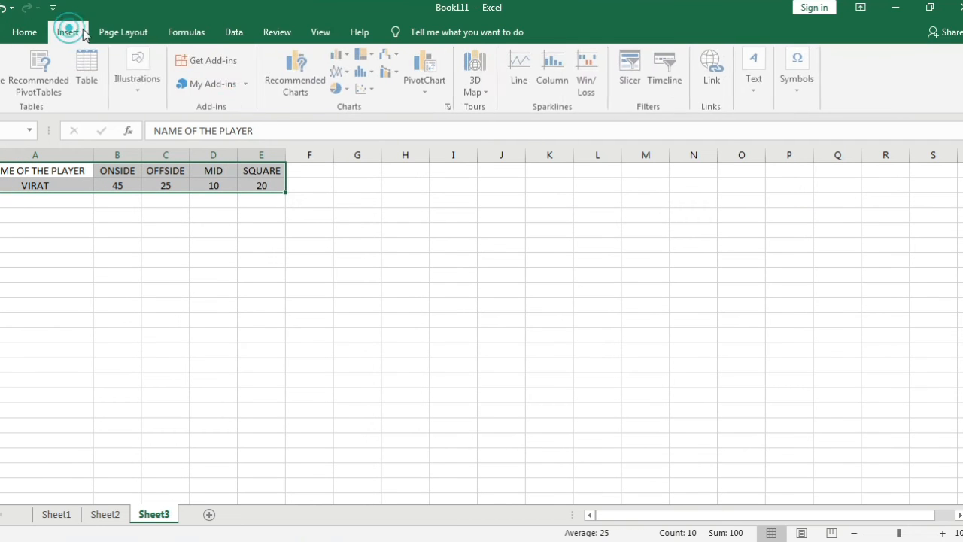
left_click(310, 87)
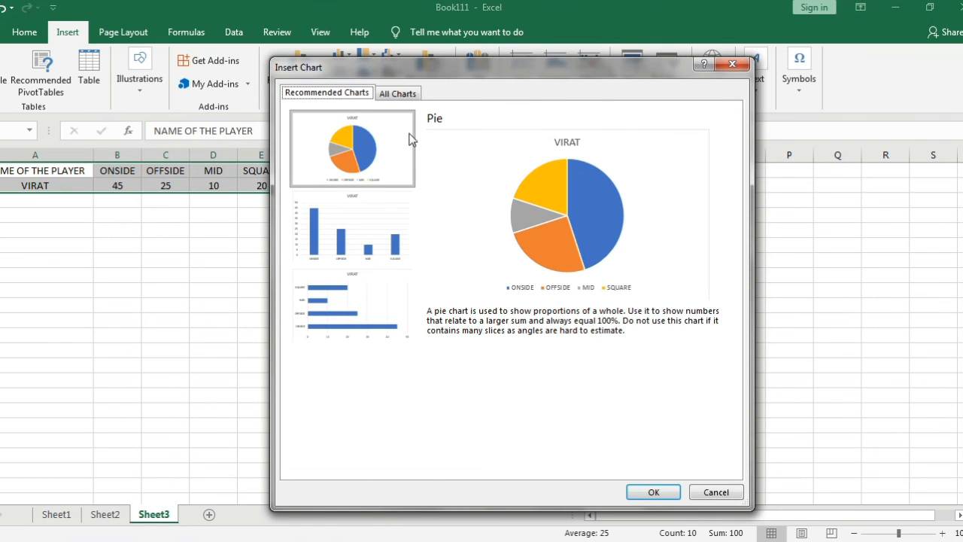
left_click(653, 491)
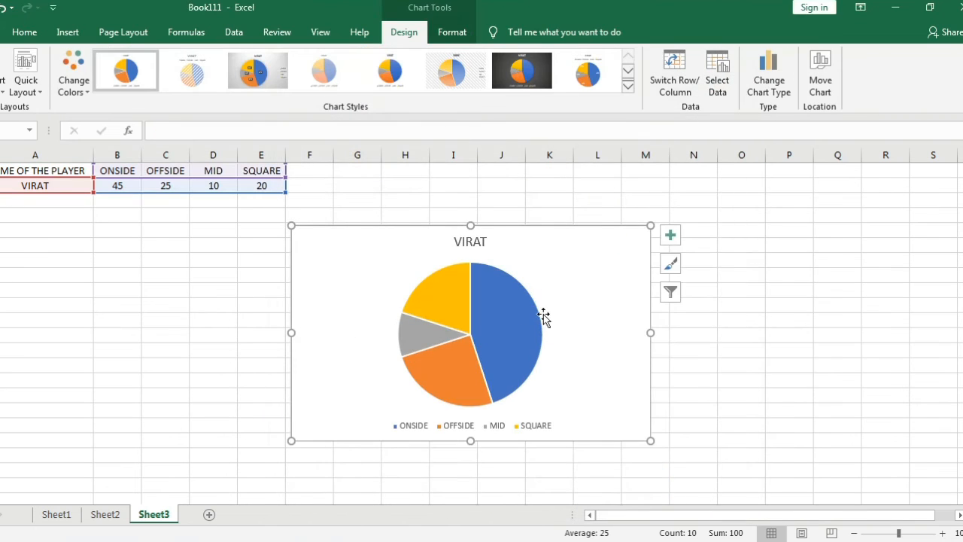
Enlarge the pie chart from its upper-right and lower-right corners so it spans columns F to P.
left_click_drag(650, 226, 757, 175)
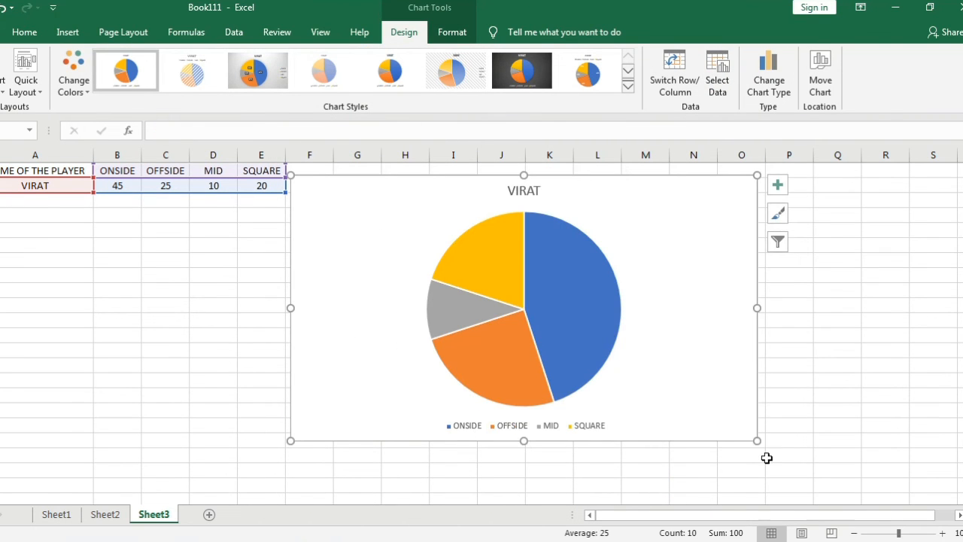
left_click_drag(757, 441, 806, 491)
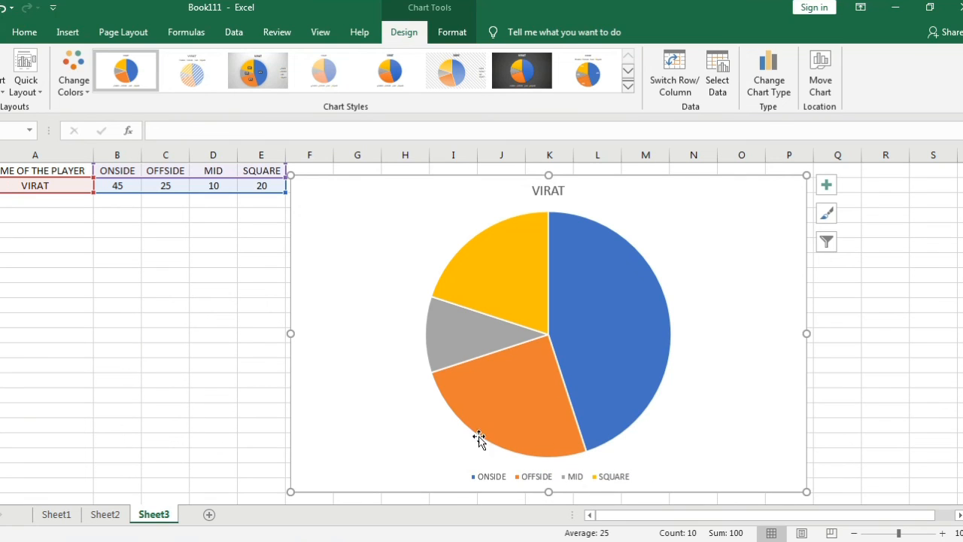
mouse_move(470, 343)
mouse_move(516, 306)
Apply the chart style with a grey gradient background, dark percentage labels and a side legend, and enlarge the chart slightly to column Q.
left_click(629, 86)
left_click(585, 71)
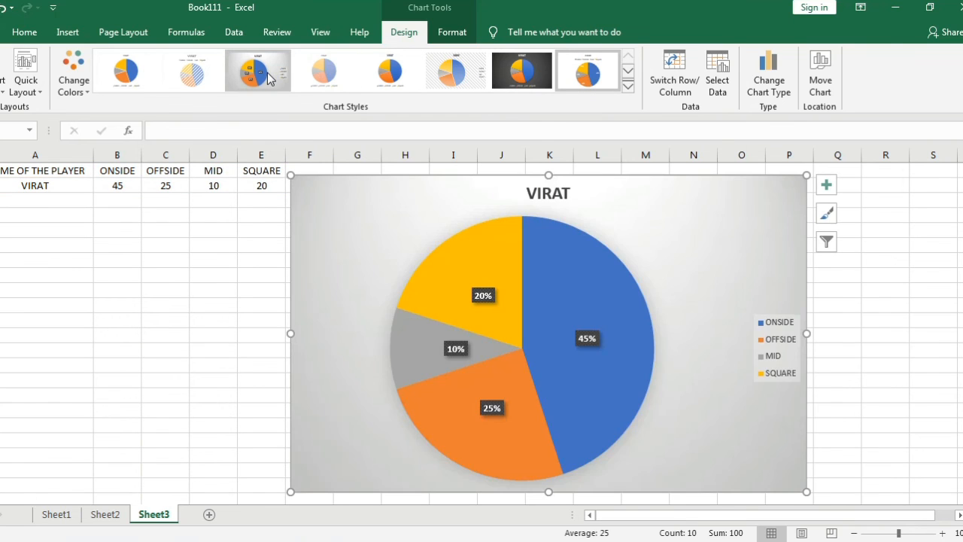
left_click(269, 79)
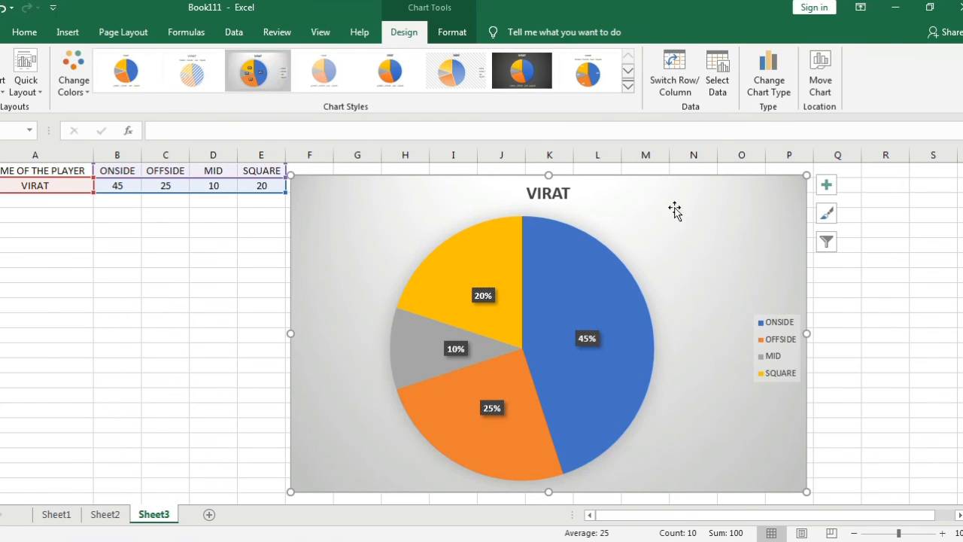
left_click_drag(802, 174, 839, 164)
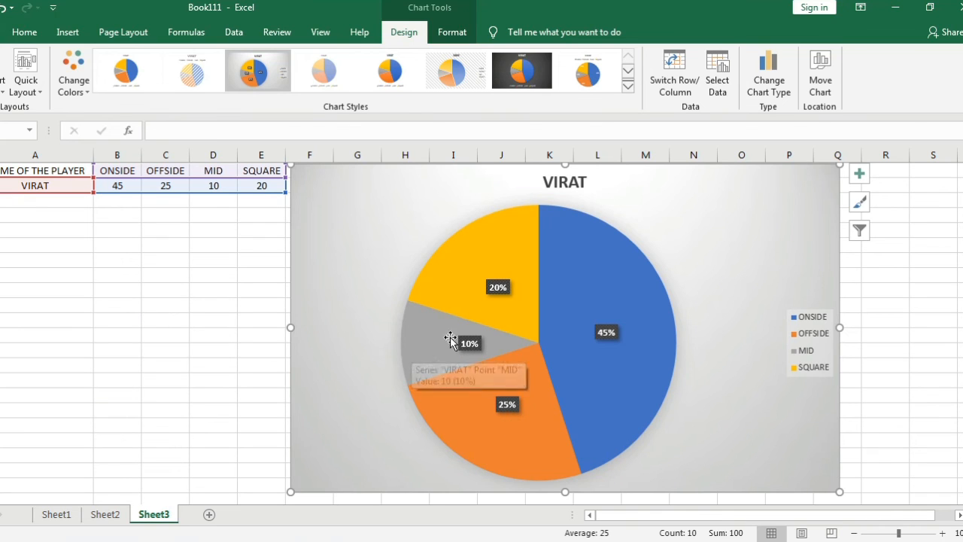
mouse_move(479, 257)
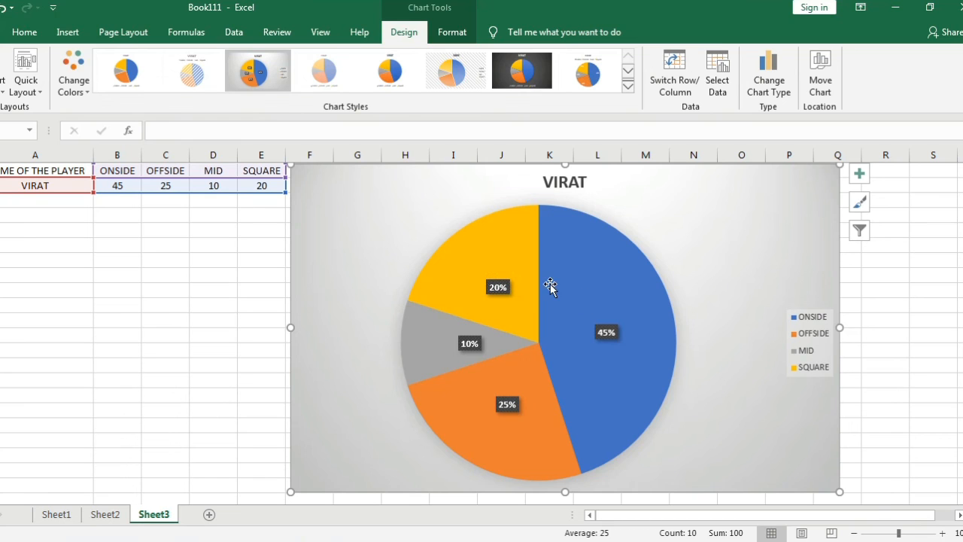
mouse_move(521, 242)
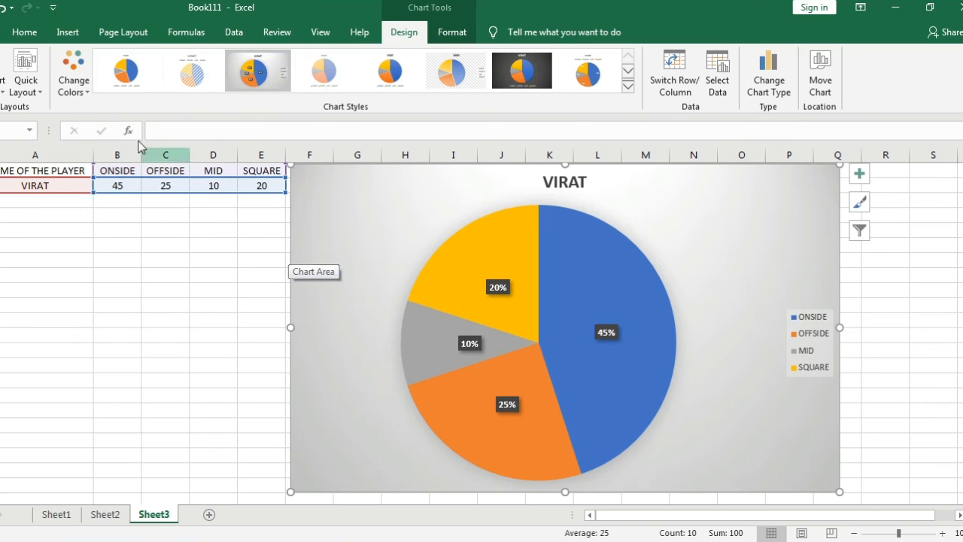
Recolor the pie with the green, blue, yellow and dark green palette and apply the layout with category names and percentages on the slices.
left_click(81, 88)
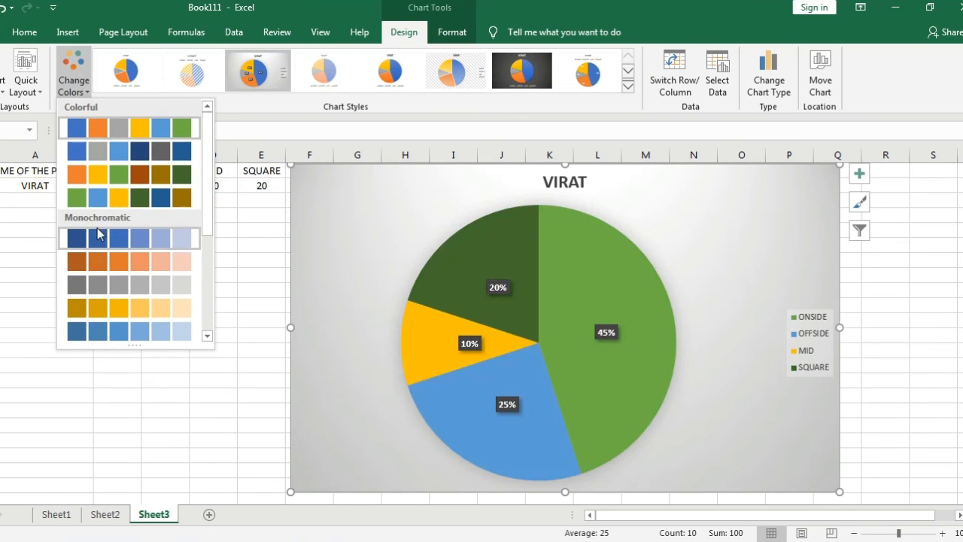
left_click(106, 197)
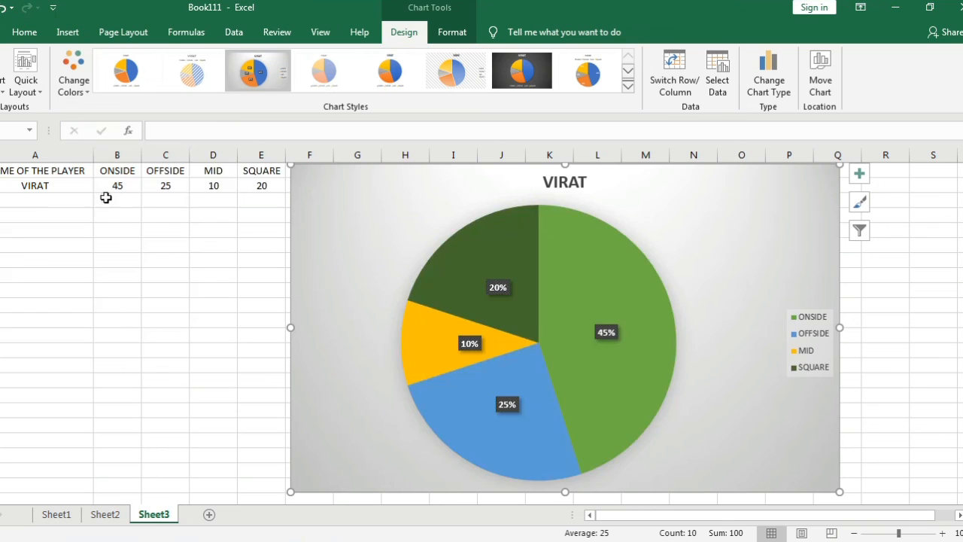
left_click(26, 81)
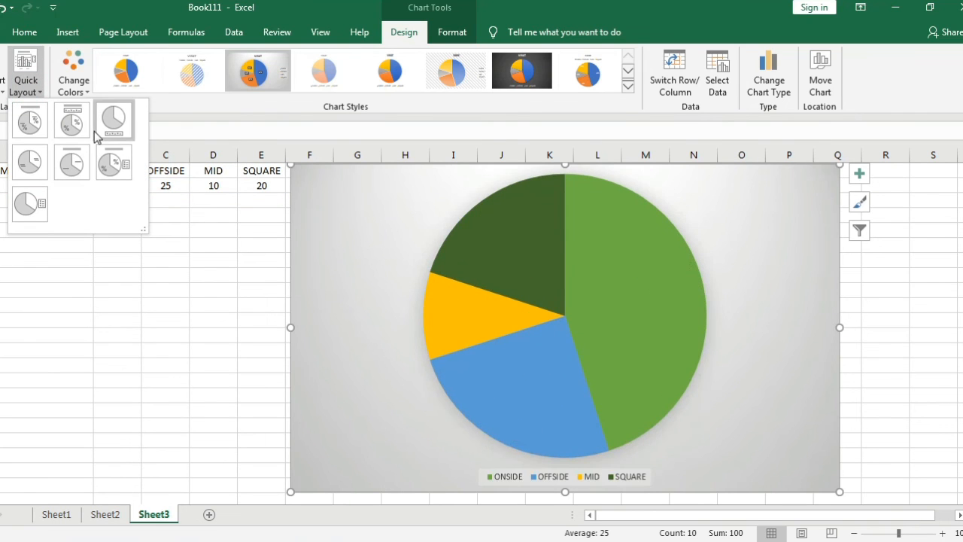
left_click(43, 125)
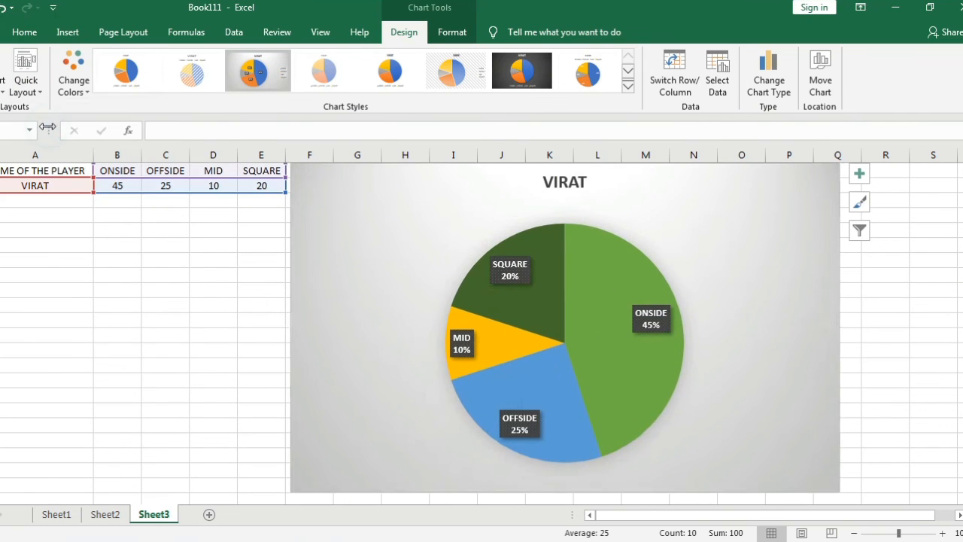
Add a legend above the pie and widen the chart from its left edge to the start of column C.
left_click(5, 84)
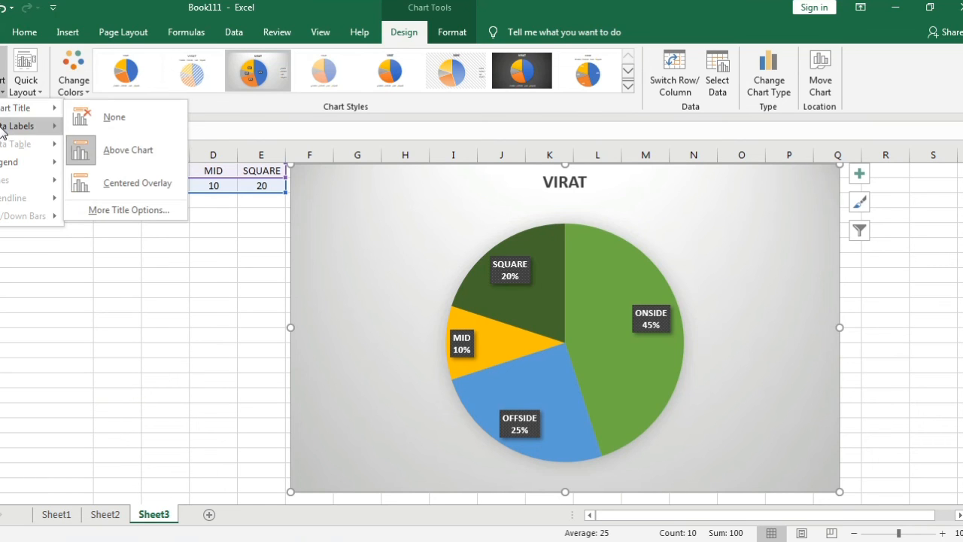
mouse_move(22, 167)
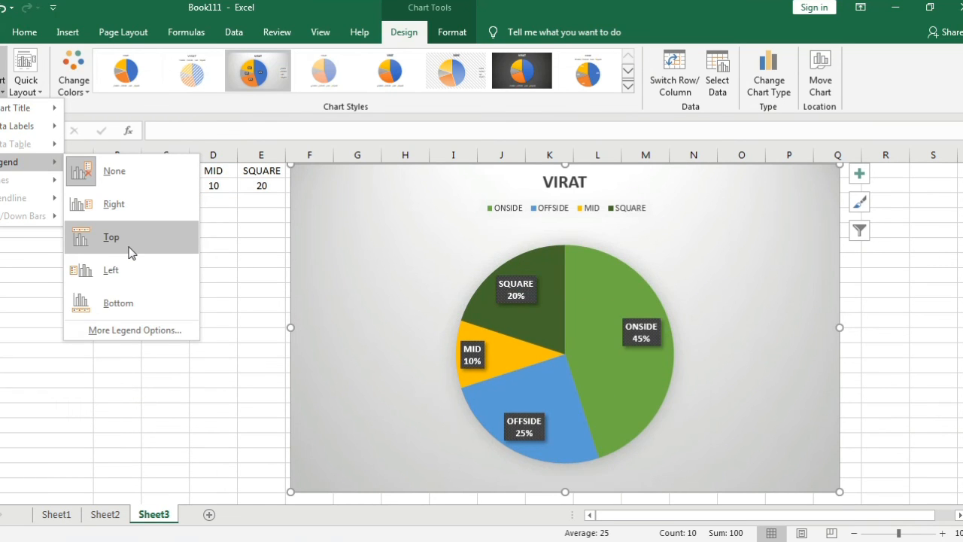
left_click(128, 244)
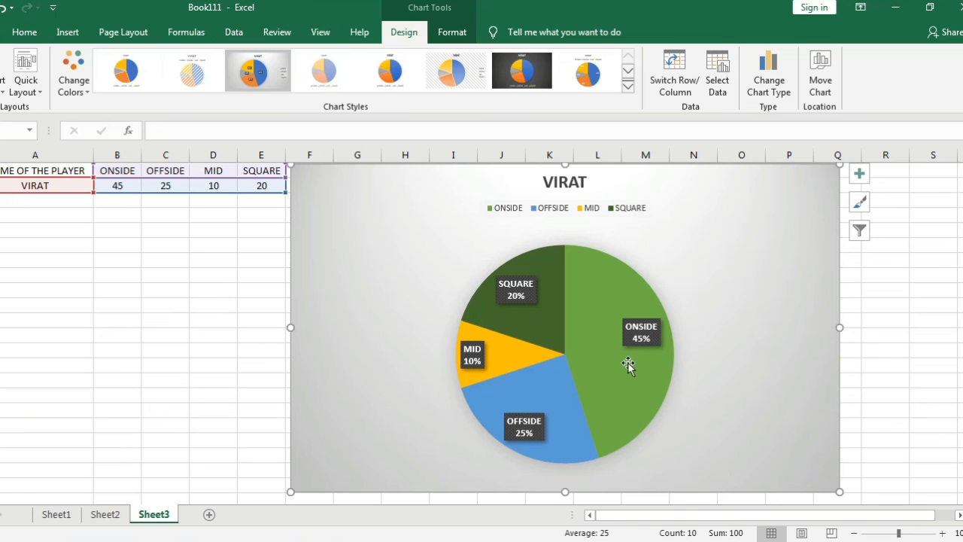
left_click_drag(291, 330, 141, 329)
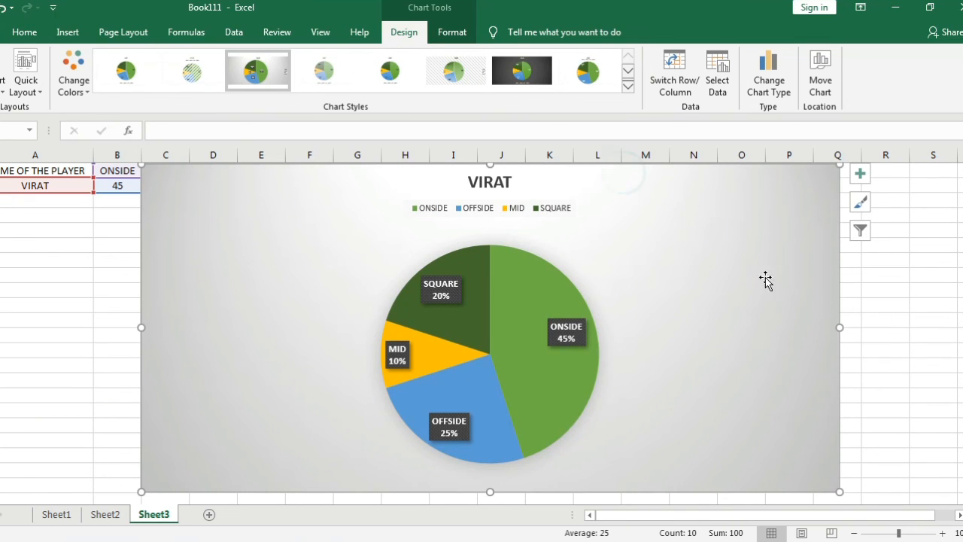
Move the pie chart to a new worksheet by cutting and pasting it, and enlarge it there from its lower-right corner.
right_click(767, 304)
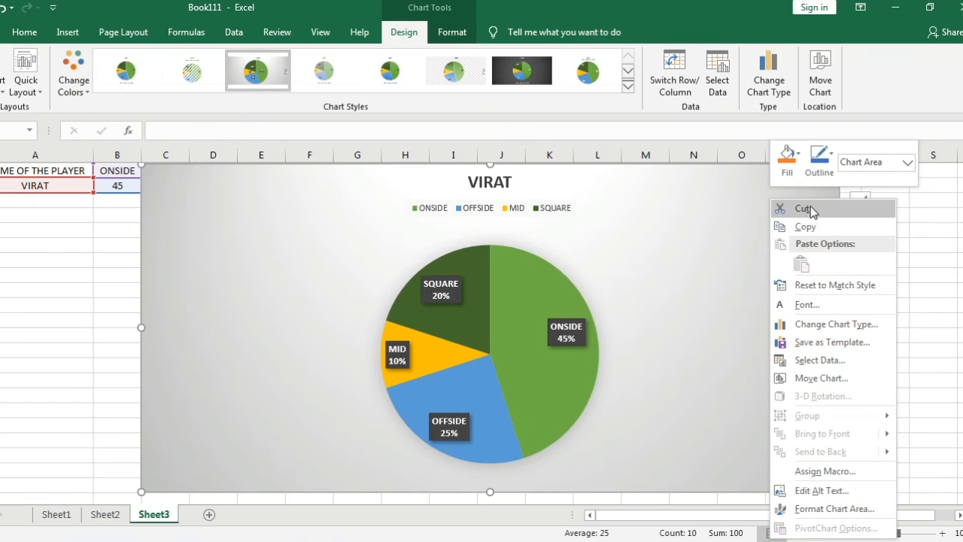
left_click(802, 208)
left_click(209, 514)
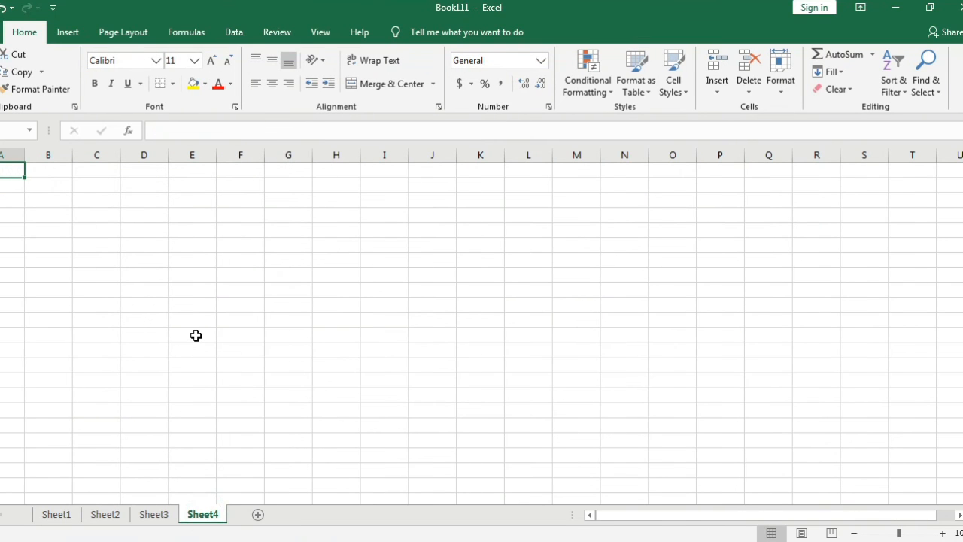
key("ctrl+v")
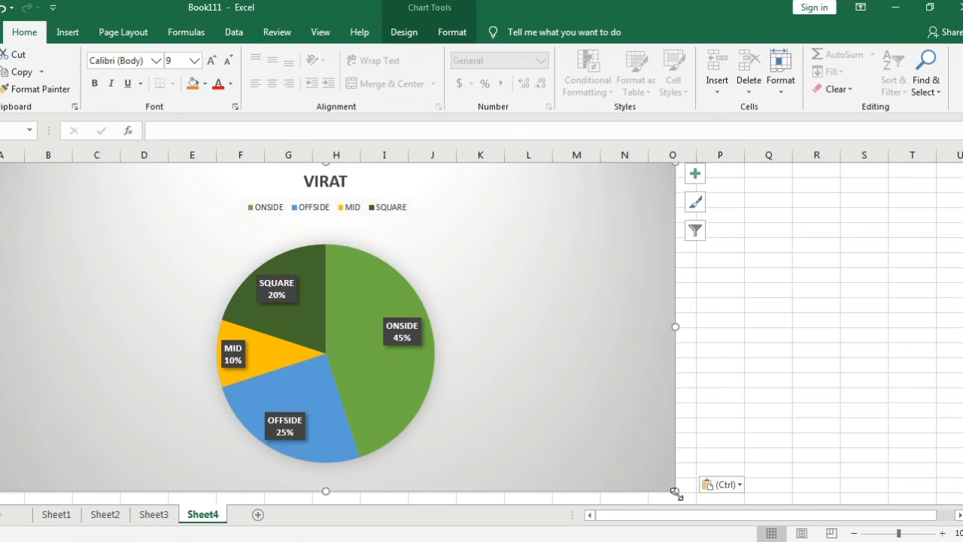
left_click_drag(675, 491, 703, 486)
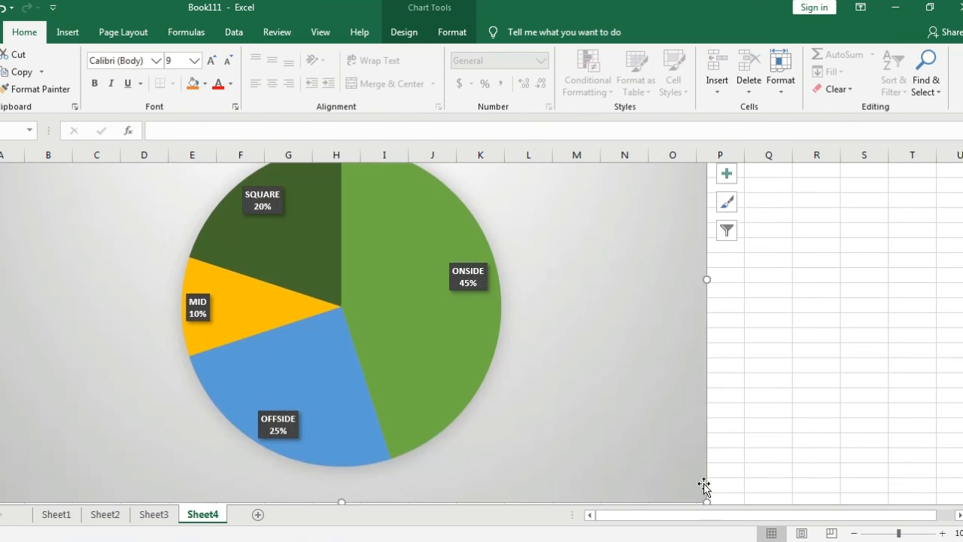
Shift the pie's plot area slightly upward within the chart and pull all the slices apart from the center.
right_click(594, 288)
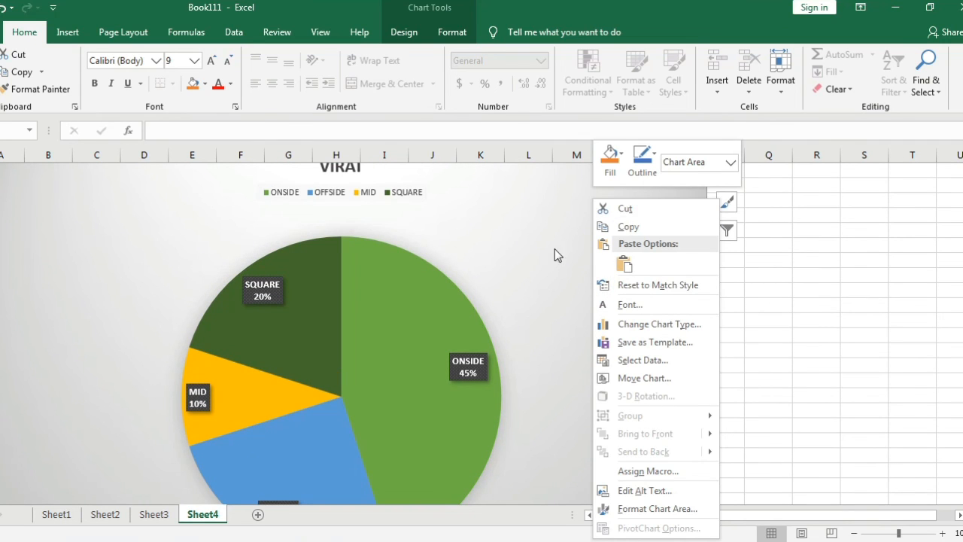
left_click(500, 255)
left_click_drag(502, 309, 503, 292)
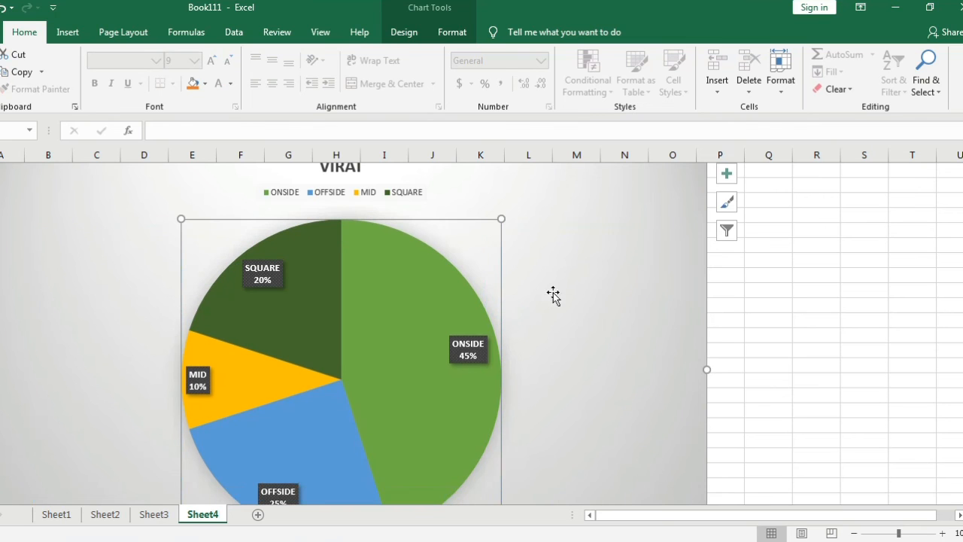
left_click(426, 280)
left_click_drag(426, 280, 501, 253)
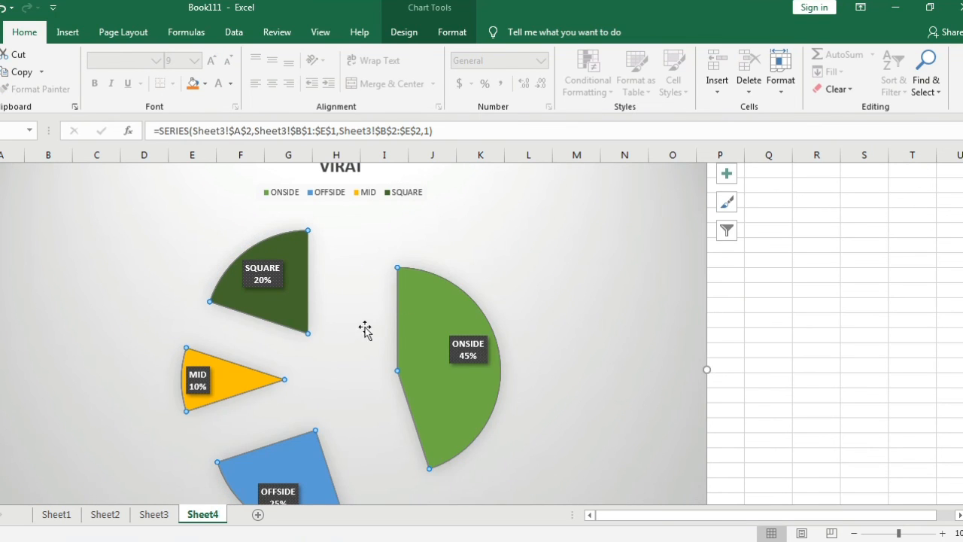